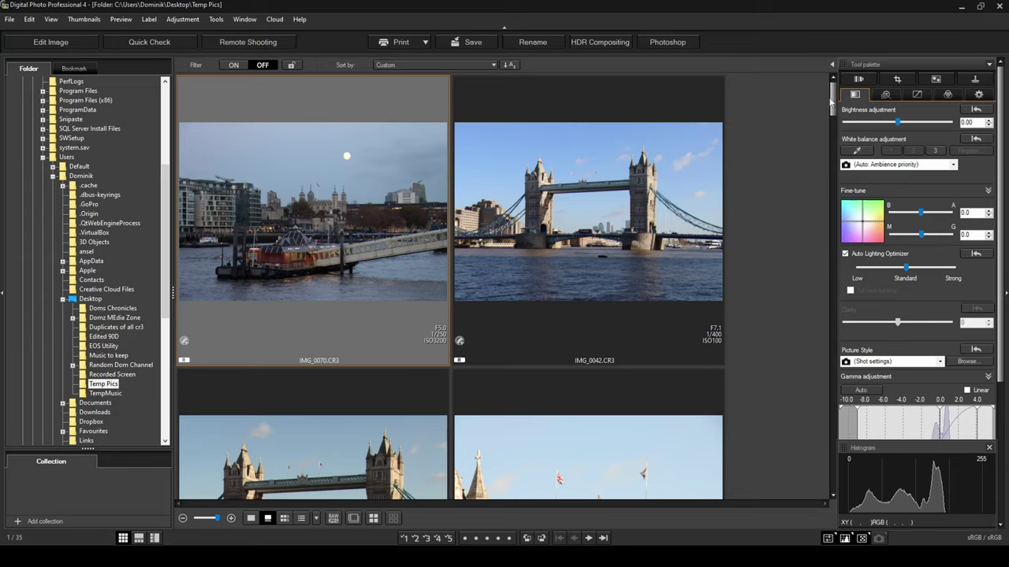
Open IMG_0070.CR3 for editing and set its brightness adjustment to 0.17
mouse_move(833, 99)
left_mouse_down()
mouse_move(829, 208)
mouse_move(849, 98)
left_mouse_up()
left_click(55, 44)
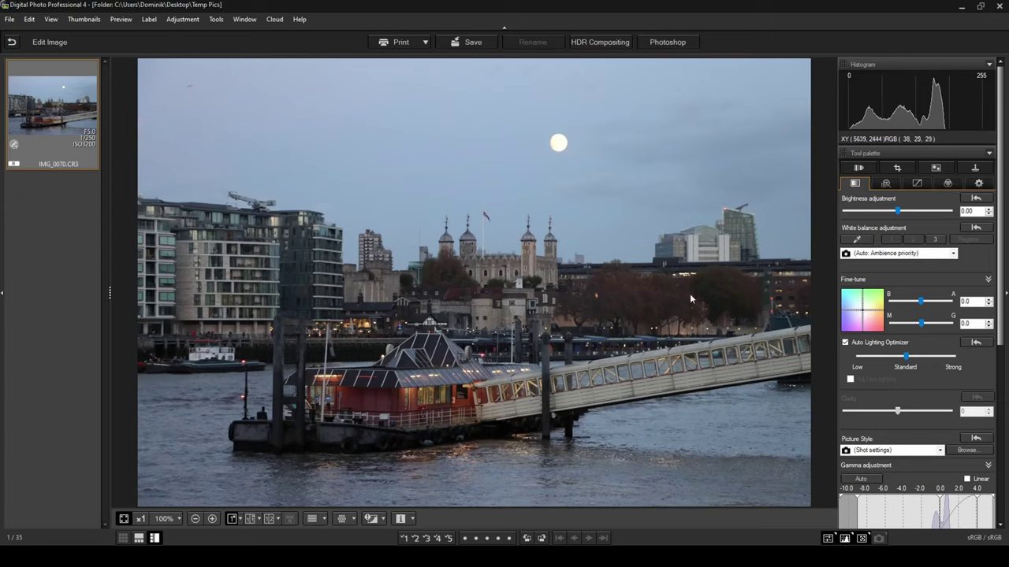
left_click_drag(898, 212, 900, 213)
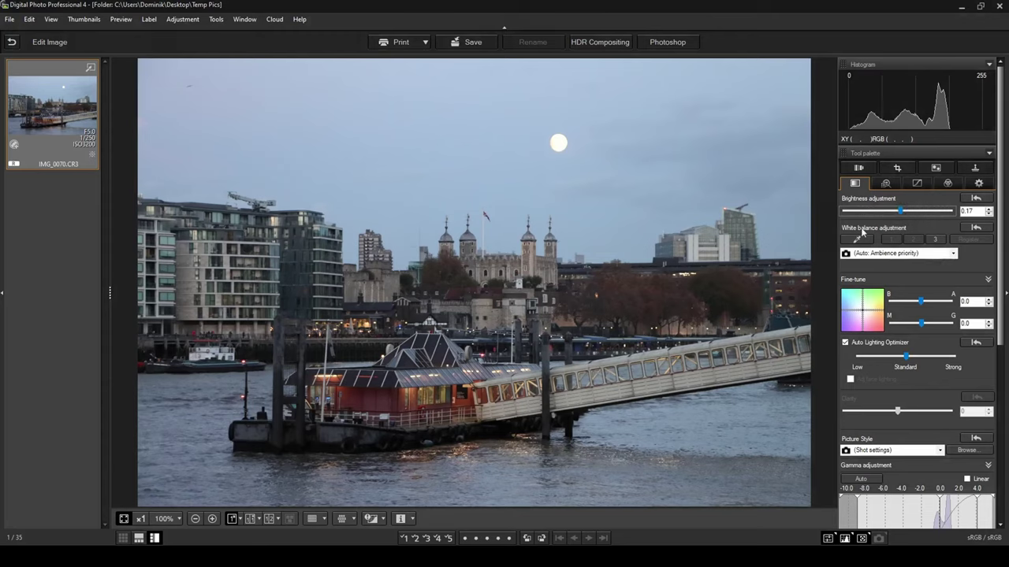
Apply Click white balance with the eyedropper and fine-tune it to -2.5 on blue–amber and -1.5 on magenta–green
left_click(952, 254)
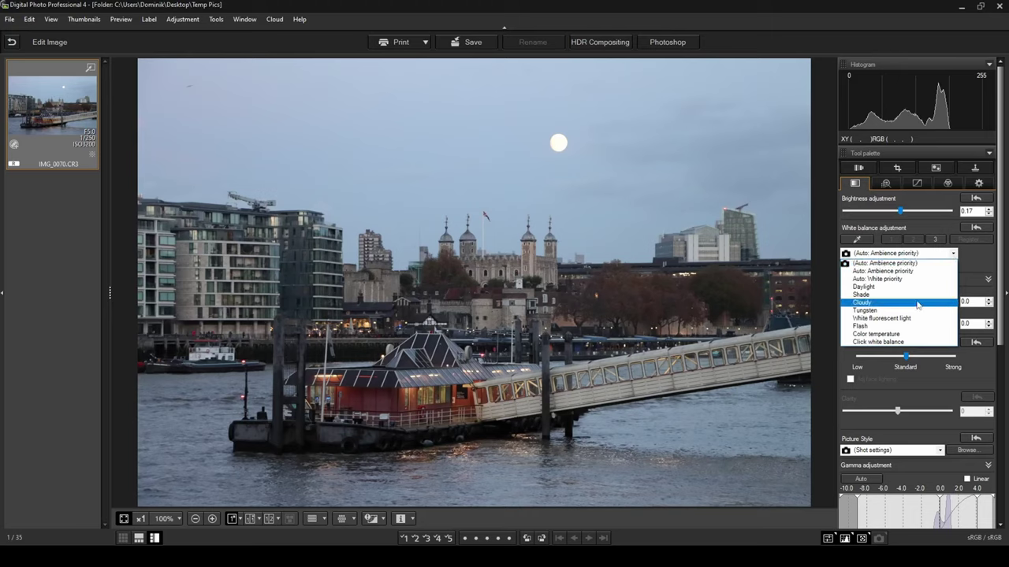
left_click(896, 340)
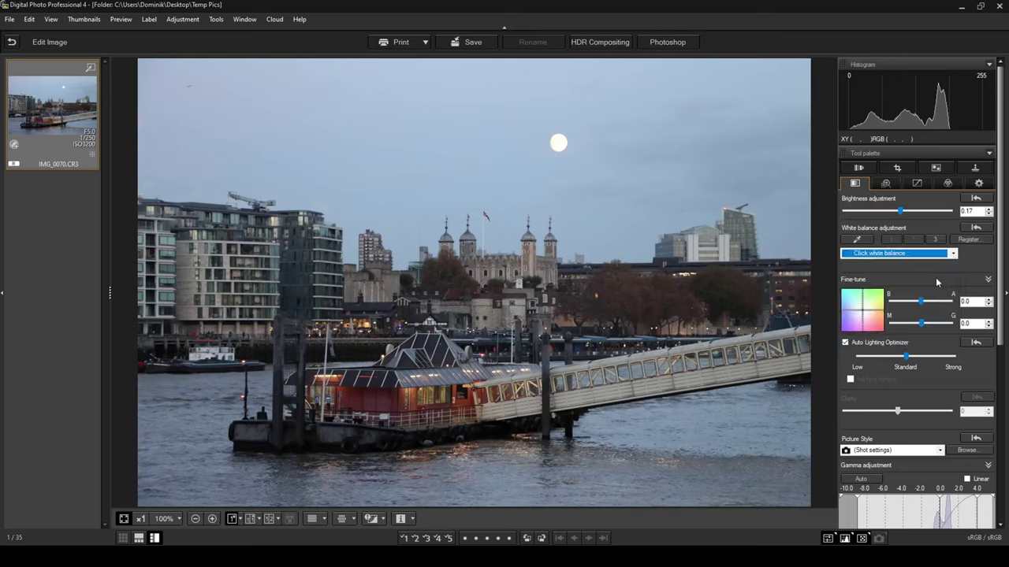
left_click(864, 240)
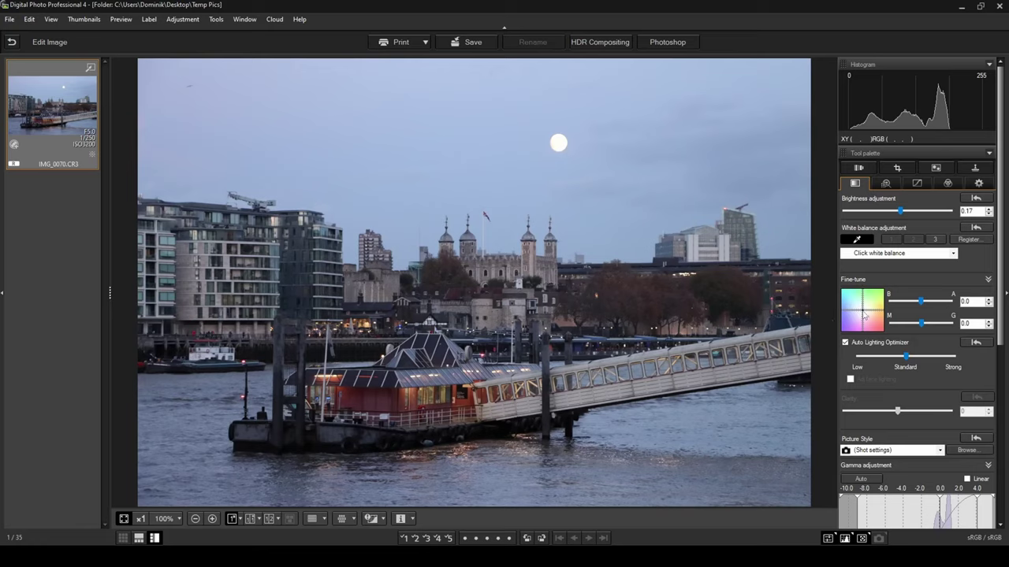
left_click_drag(864, 314, 860, 313)
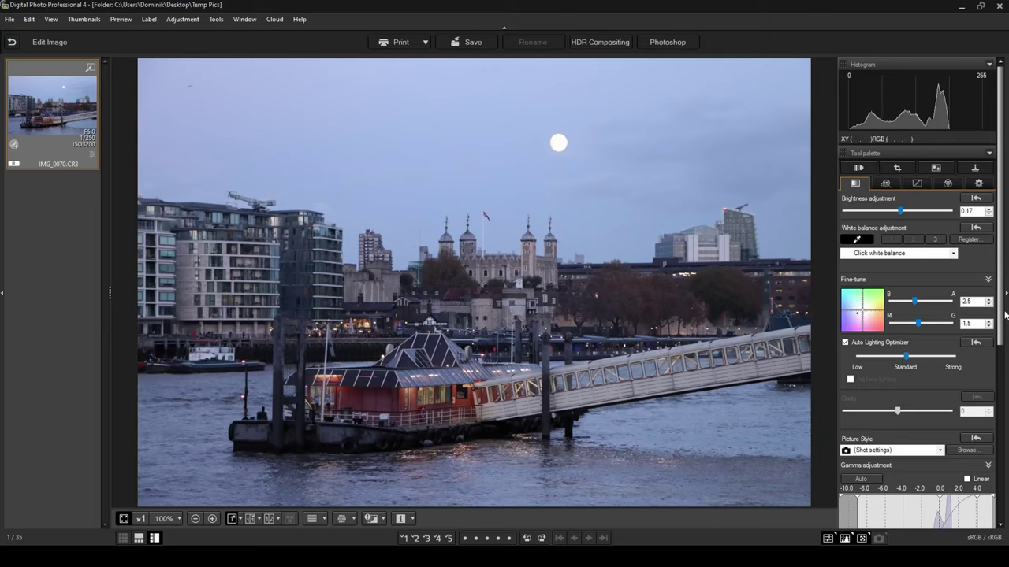
Change the photo's Picture Style to Landscape
scroll(1004, 314, "down", 5)
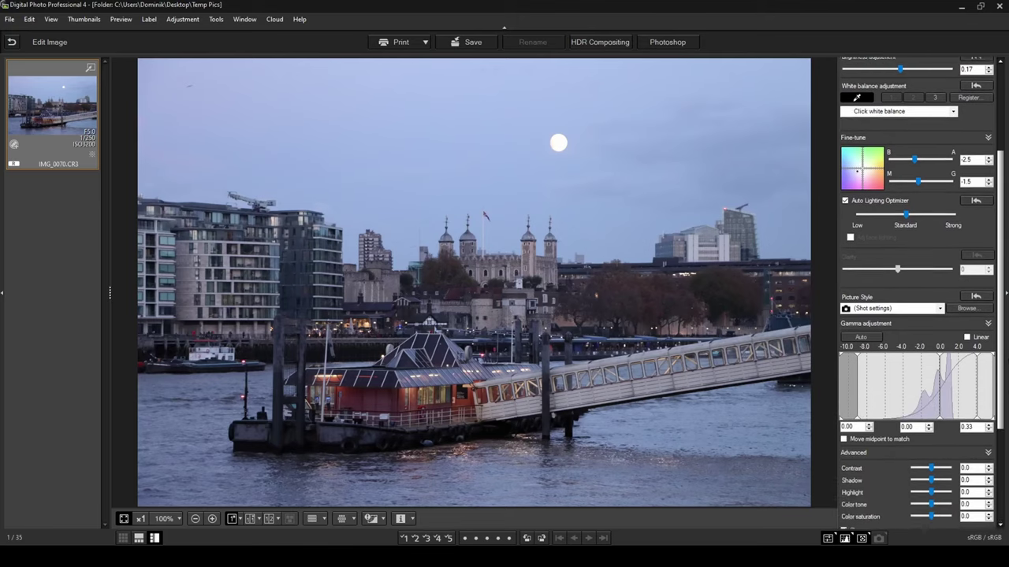
scroll(1003, 313, "down", 2)
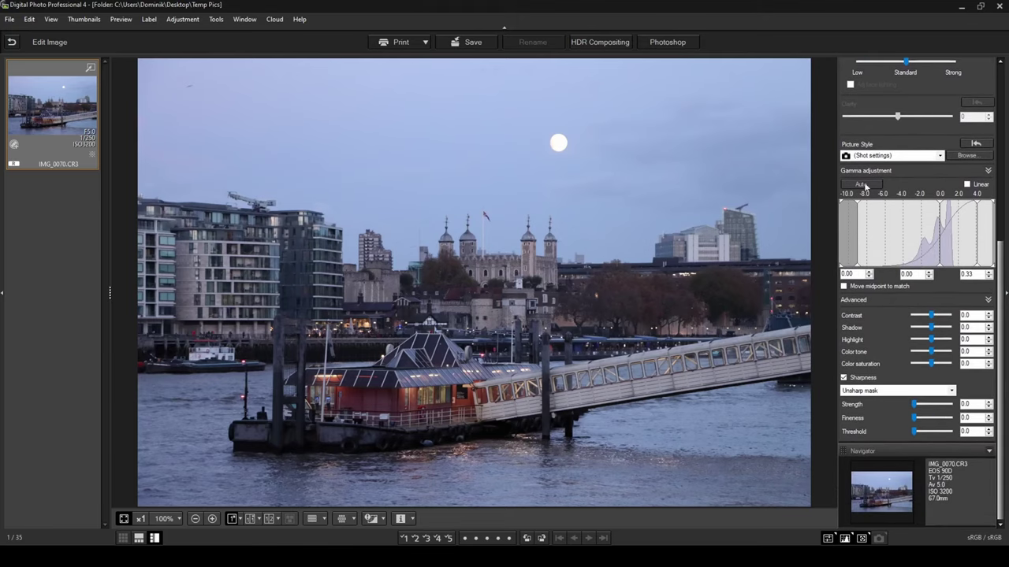
left_click(940, 157)
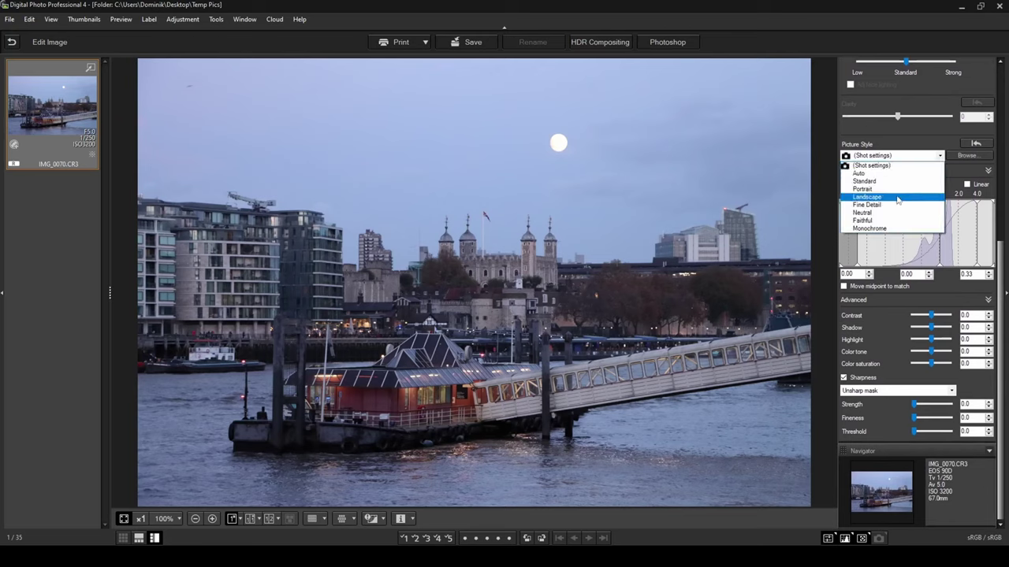
left_click(903, 197)
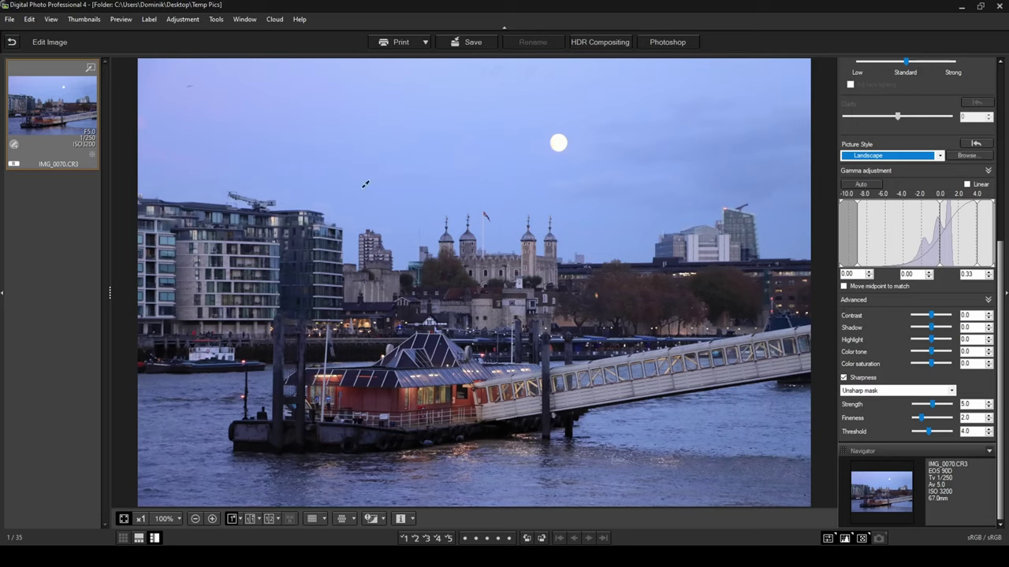
left_click(943, 182)
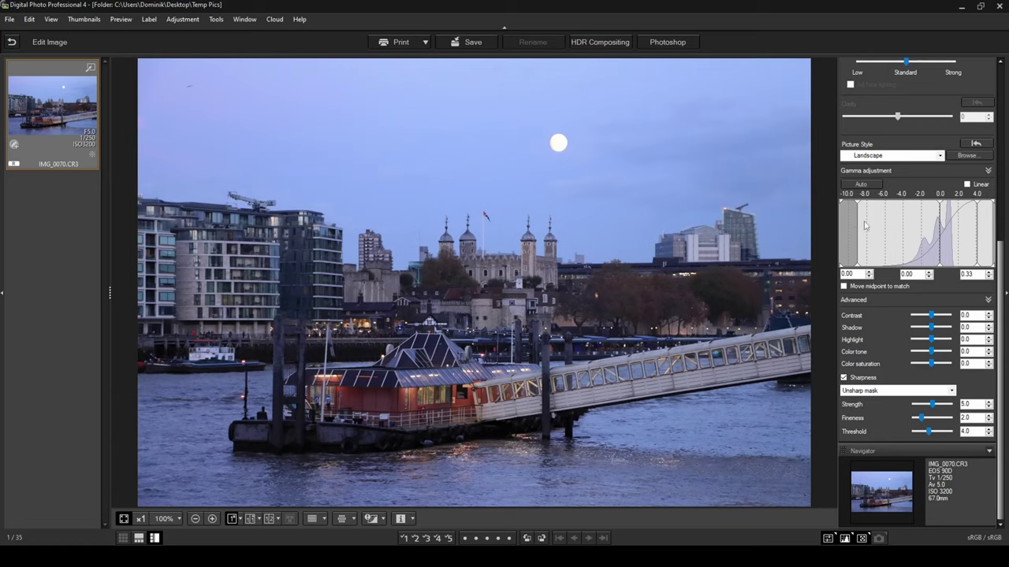
Adjust the gamma graph's end points, setting the shadow point to 3.95 and the highlight point to 0.70
mouse_move(857, 221)
left_mouse_down()
mouse_move(918, 240)
mouse_move(897, 244)
left_mouse_up()
left_click_drag(978, 229, 981, 229)
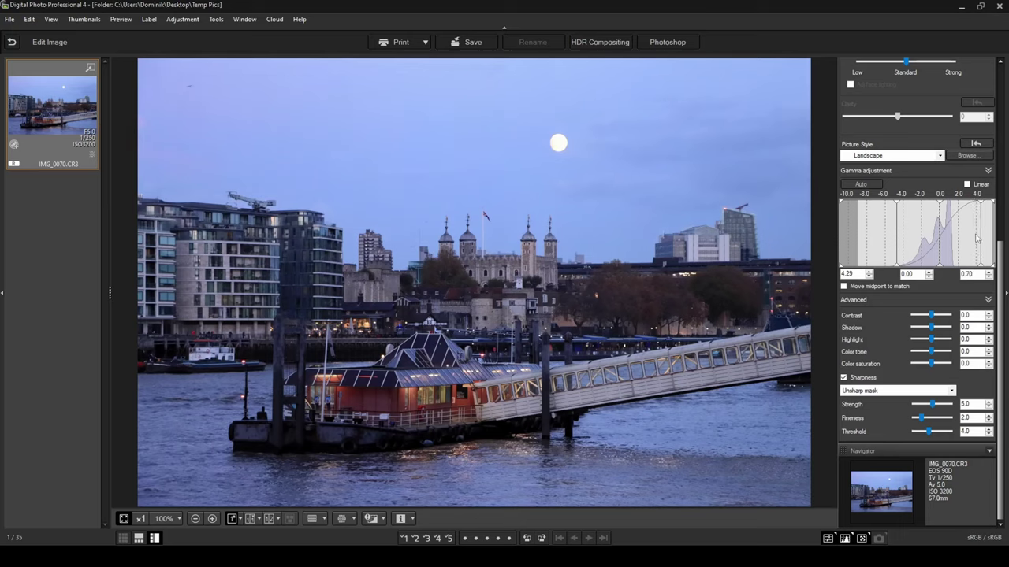
left_click_drag(978, 235, 980, 236)
key("ctrl+z")
left_click_drag(897, 234, 895, 237)
Set contrast, shadow and color saturation to 1.0 each, highlight to -1.0, and the unsharp mask threshold to 5.0
scroll(930, 316, "up", 1)
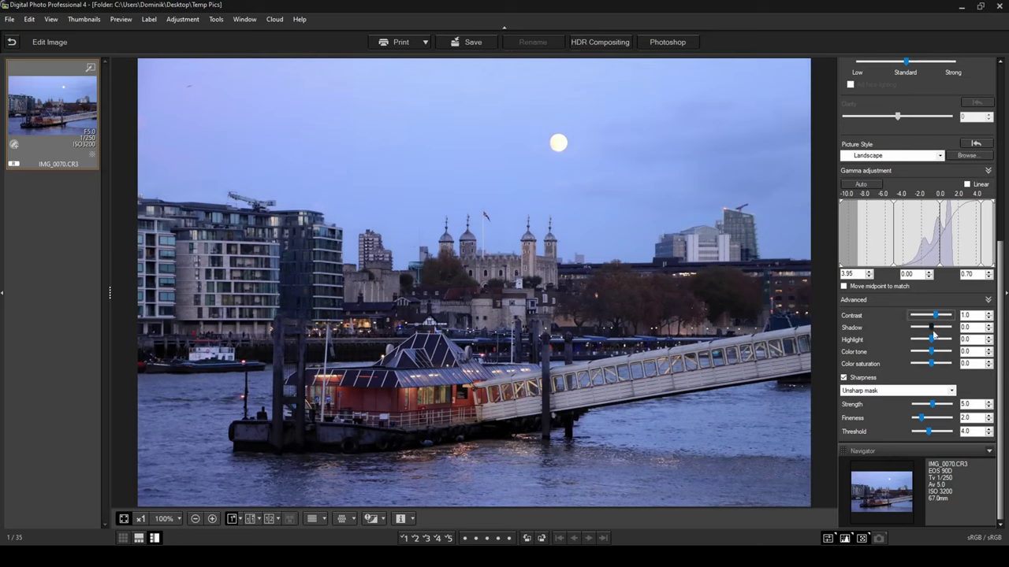
left_click_drag(932, 332, 936, 332)
left_click(928, 340)
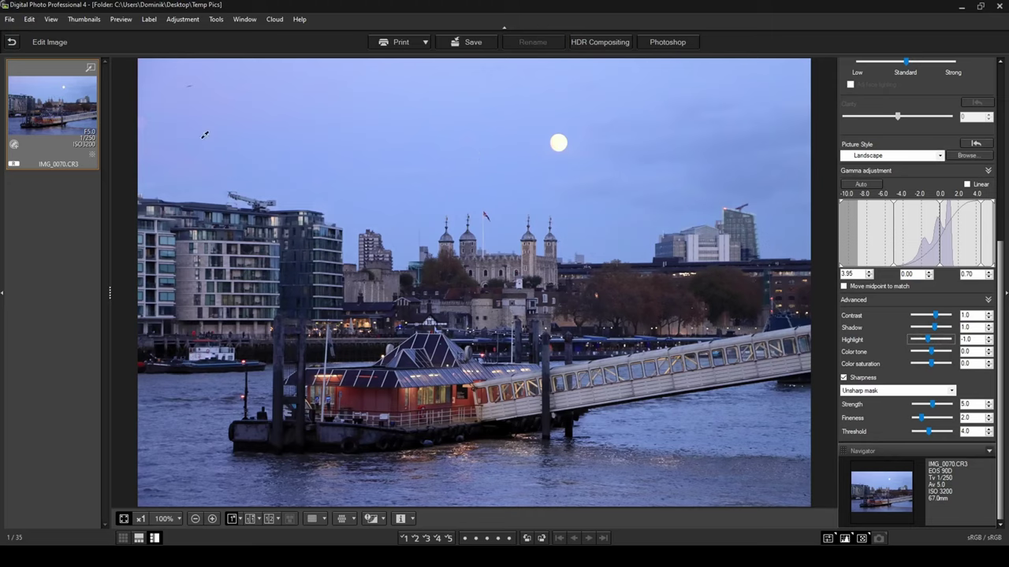
left_click(934, 364)
left_click_drag(929, 432, 934, 433)
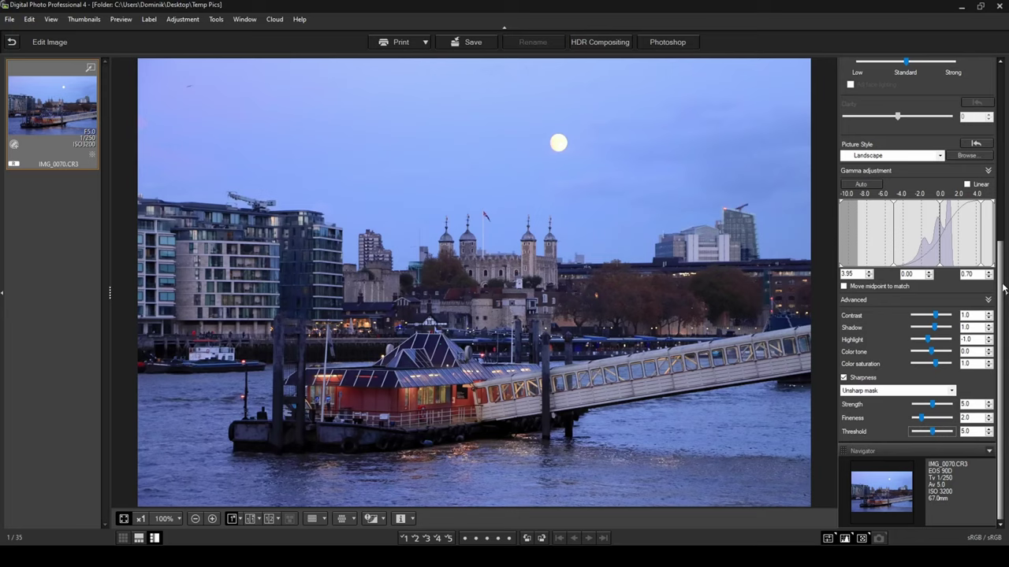
Show a magnified noise-reduction preview of the turret top on the castle in the middle of the photo
scroll(1001, 370, "up", 5)
scroll(919, 315, "up", 3)
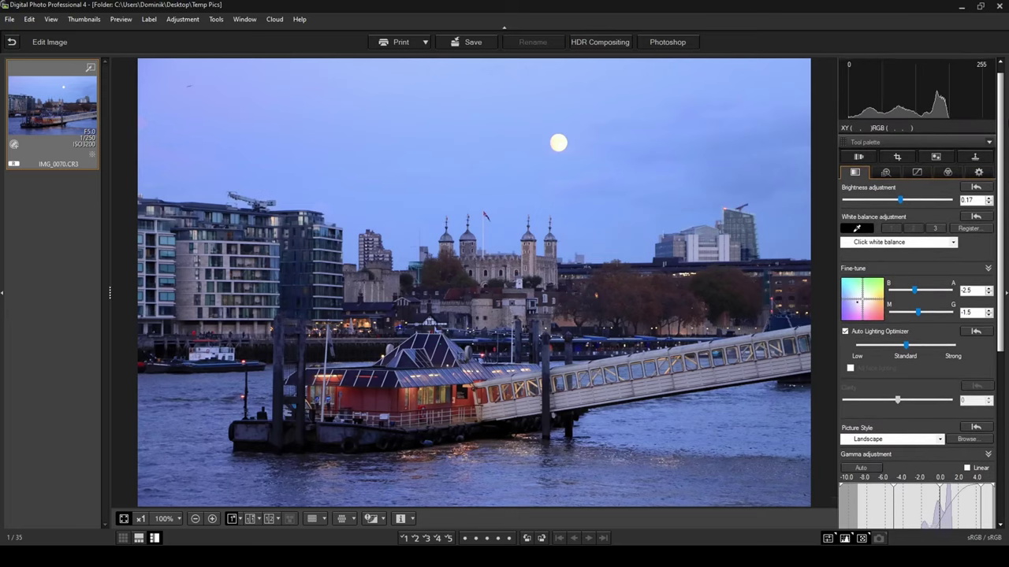
left_click(886, 183)
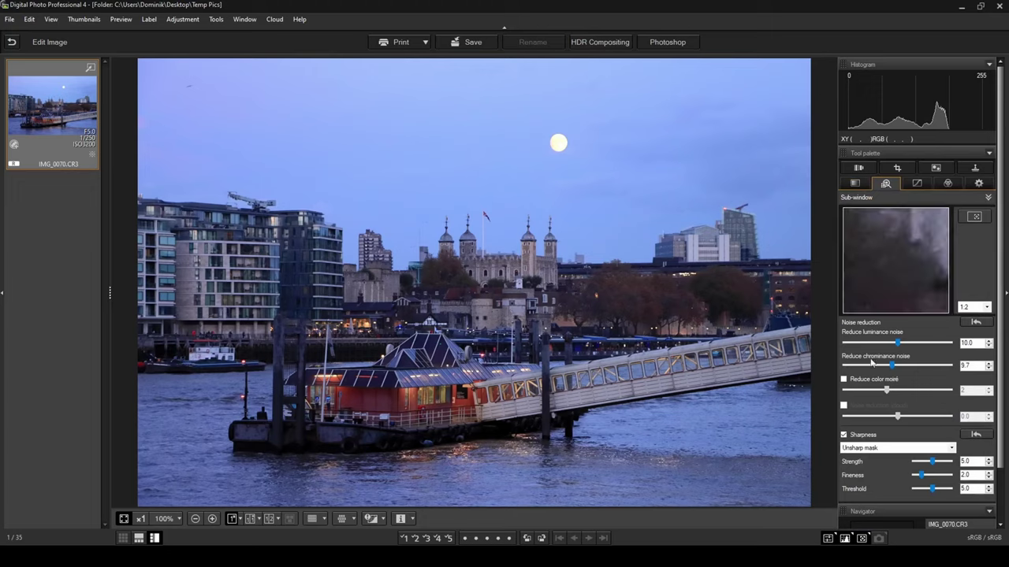
left_click(974, 218)
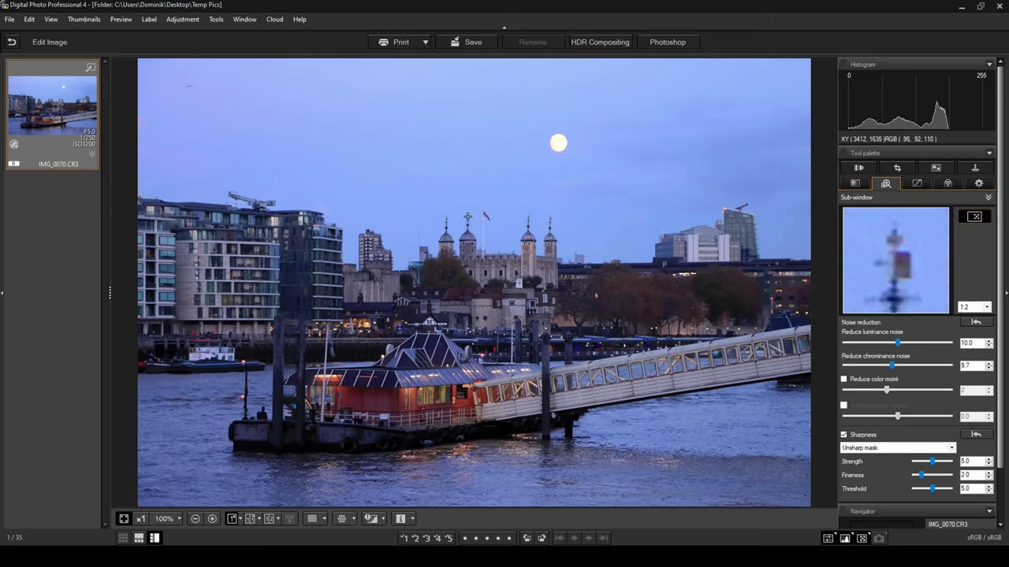
left_click(468, 216)
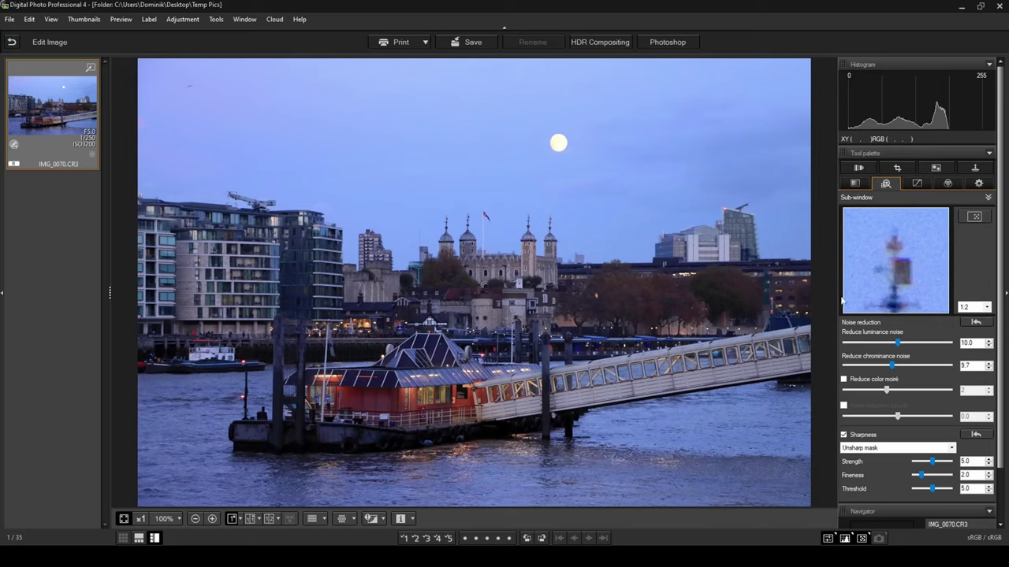
Set luminance noise reduction to 15.0 and chrominance noise reduction to 14.0, and enable color moiré reduction
left_click(897, 344)
left_click_drag(897, 348, 923, 348)
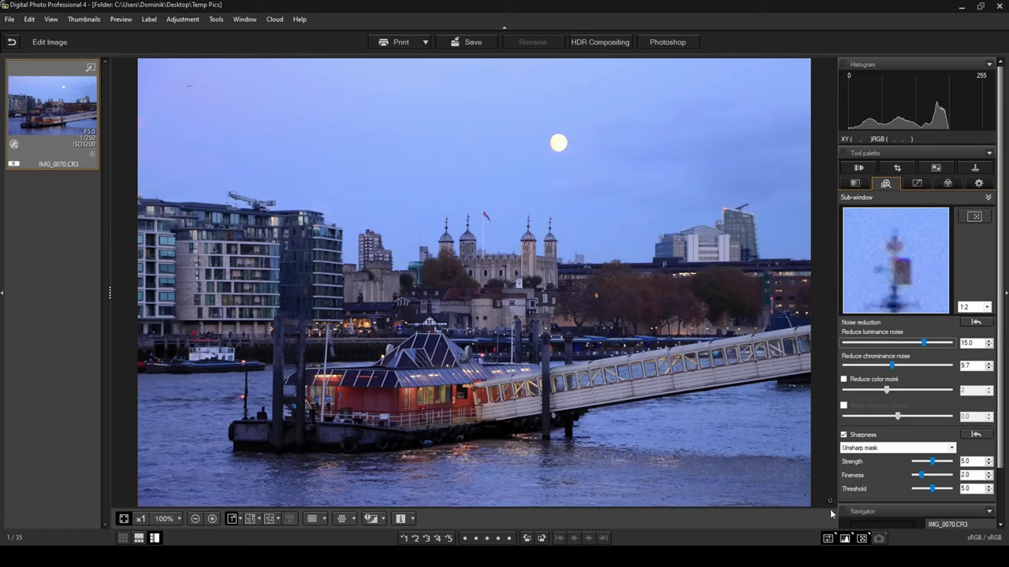
left_click(894, 368)
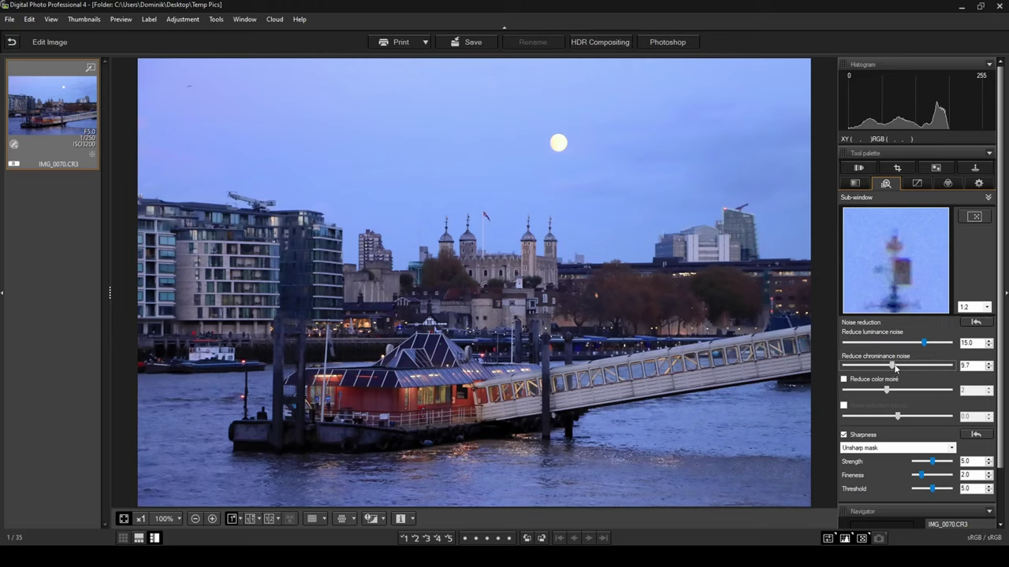
left_click_drag(896, 369, 920, 370)
left_click(844, 380)
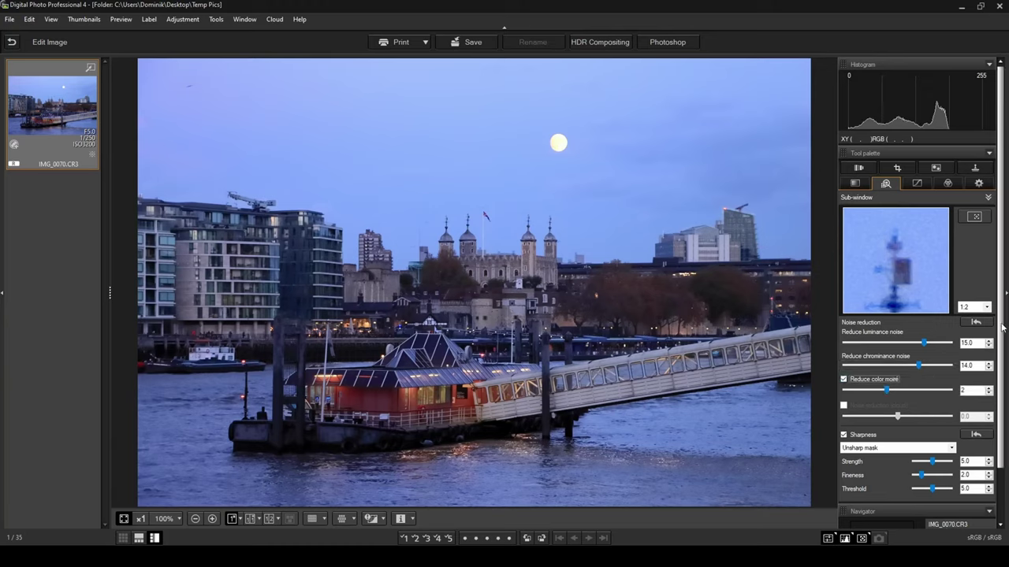
Add a point at X 140, Y 131 on the RGB tone curve and set the curve's contrast to 2.0
scroll(1003, 327, "down", 2)
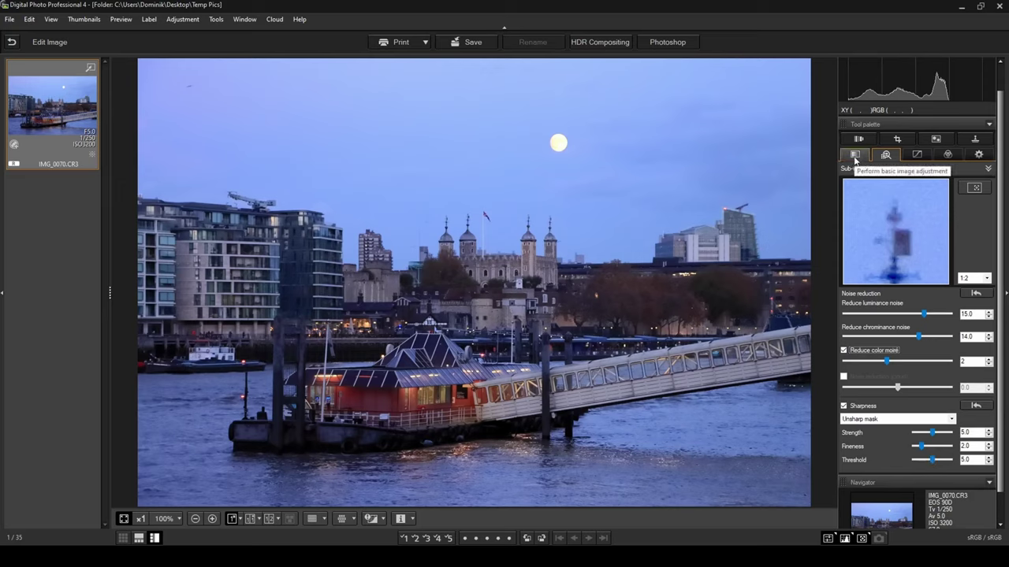
left_click(917, 155)
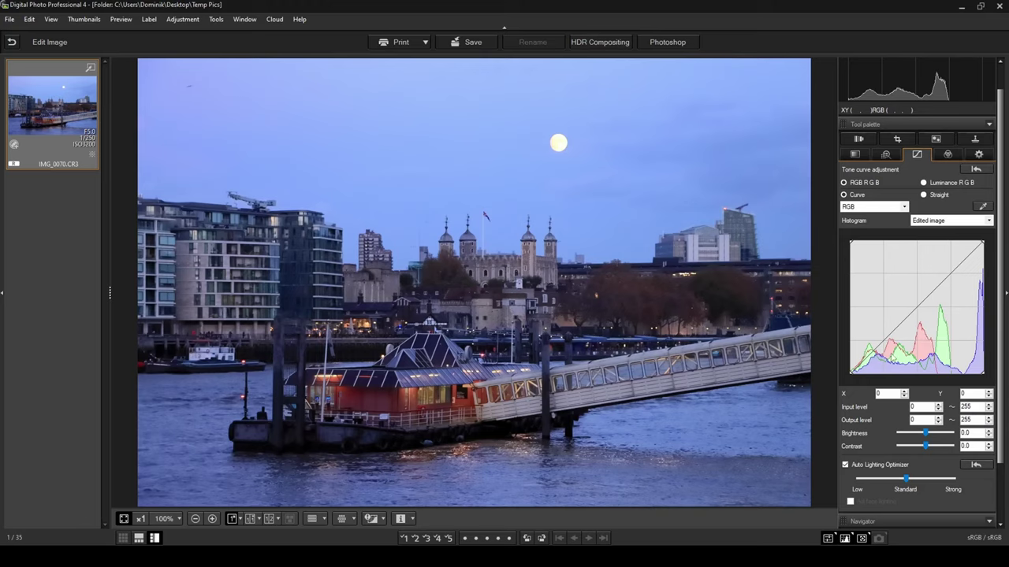
left_click(908, 208)
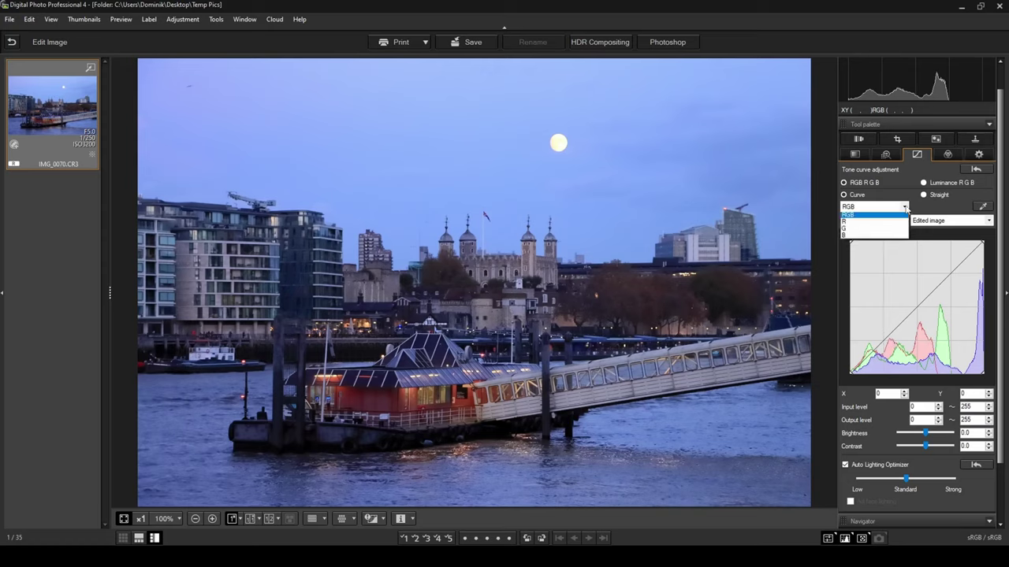
left_click(855, 217)
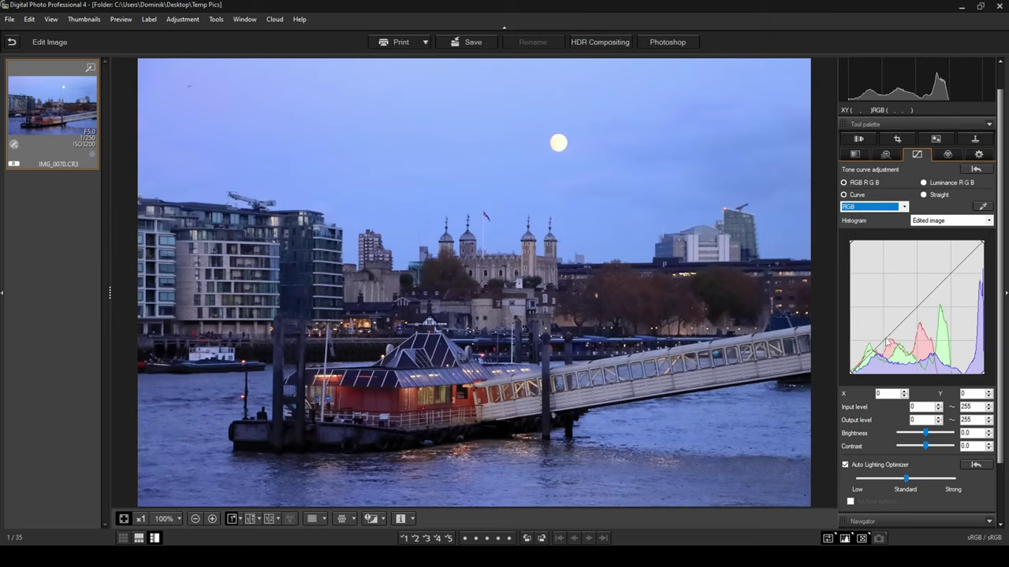
left_click(922, 307)
left_click_drag(922, 308, 926, 310)
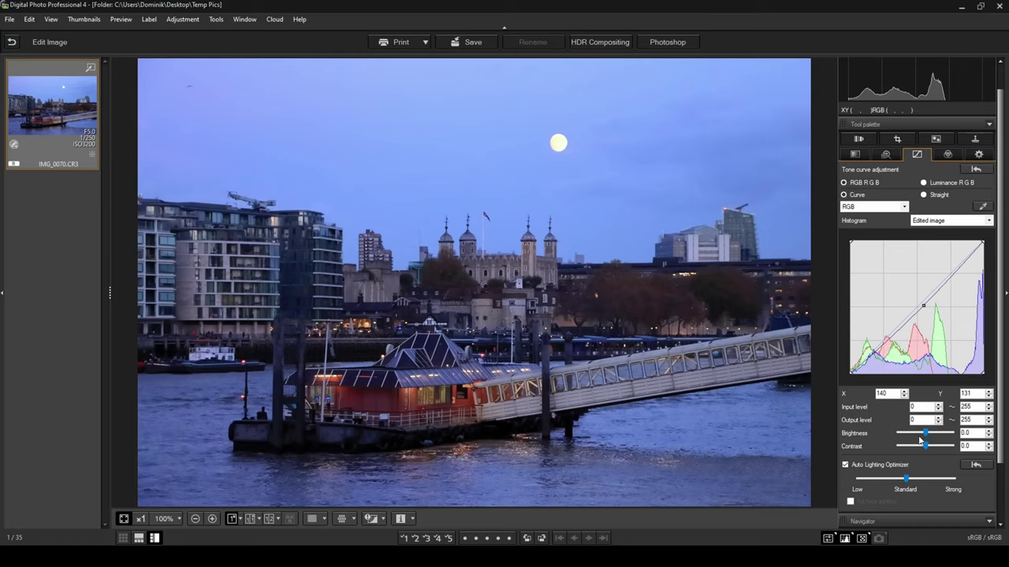
left_click_drag(926, 449, 926, 446)
left_click(989, 446)
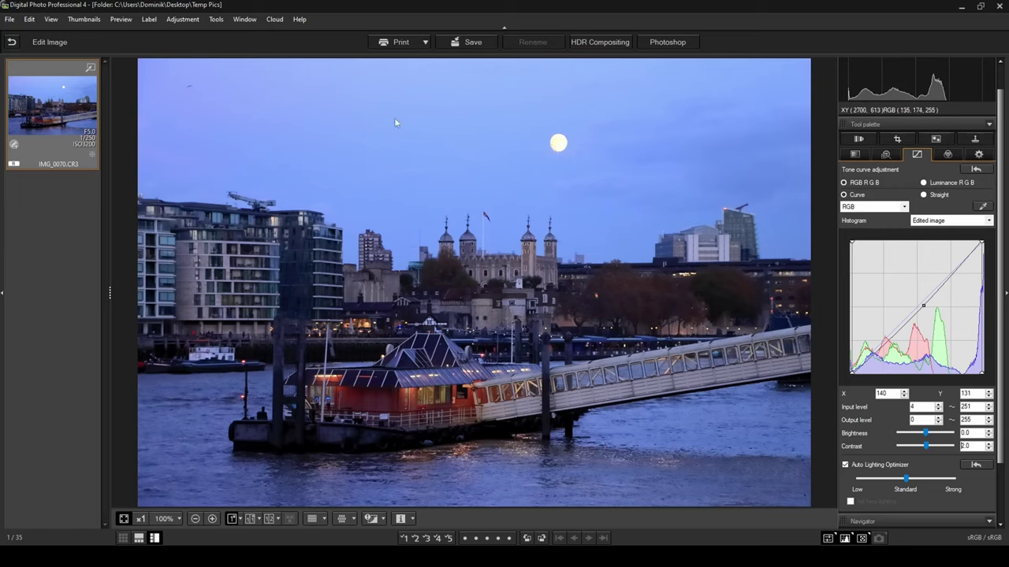
Raise the overall saturation in the color adjustment to 110.0
left_click(948, 155)
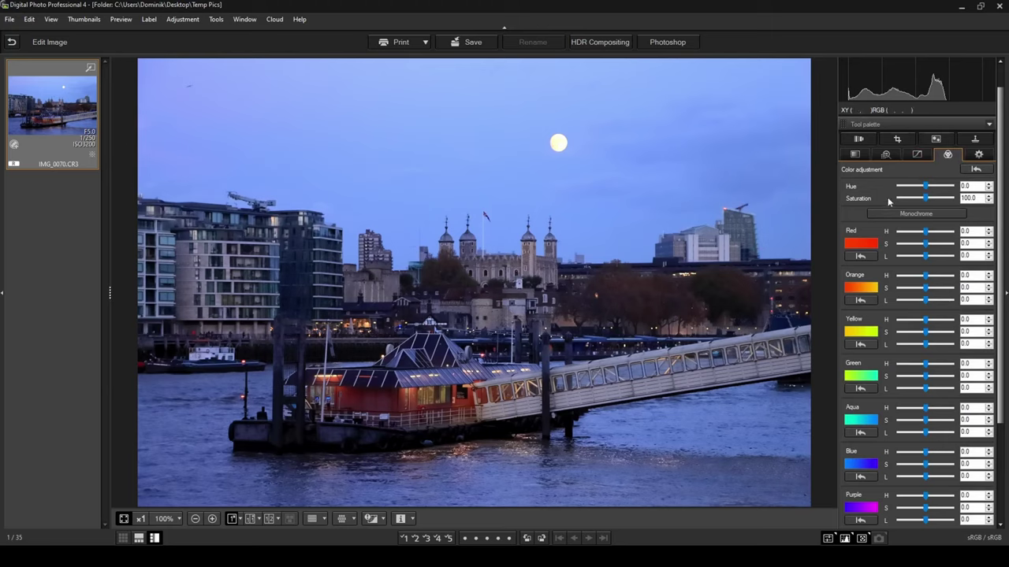
left_click_drag(926, 202, 927, 203)
left_click(989, 196)
left_click(988, 196)
left_click(944, 199)
Set the red color's saturation to 2.0 and its luminance to -2.0
left_click_drag(929, 247, 931, 246)
left_click_drag(925, 256, 921, 260)
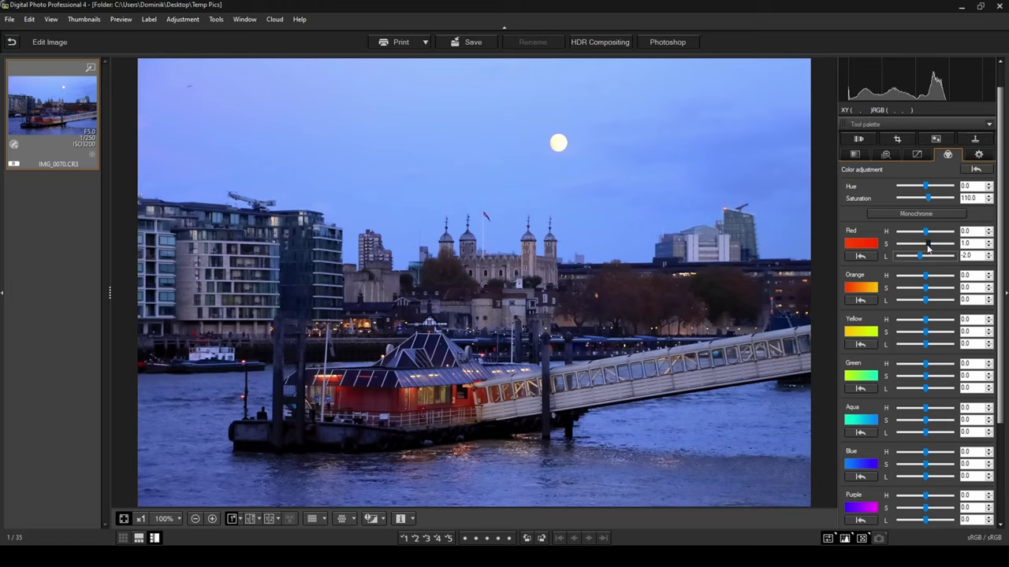
left_click(930, 247)
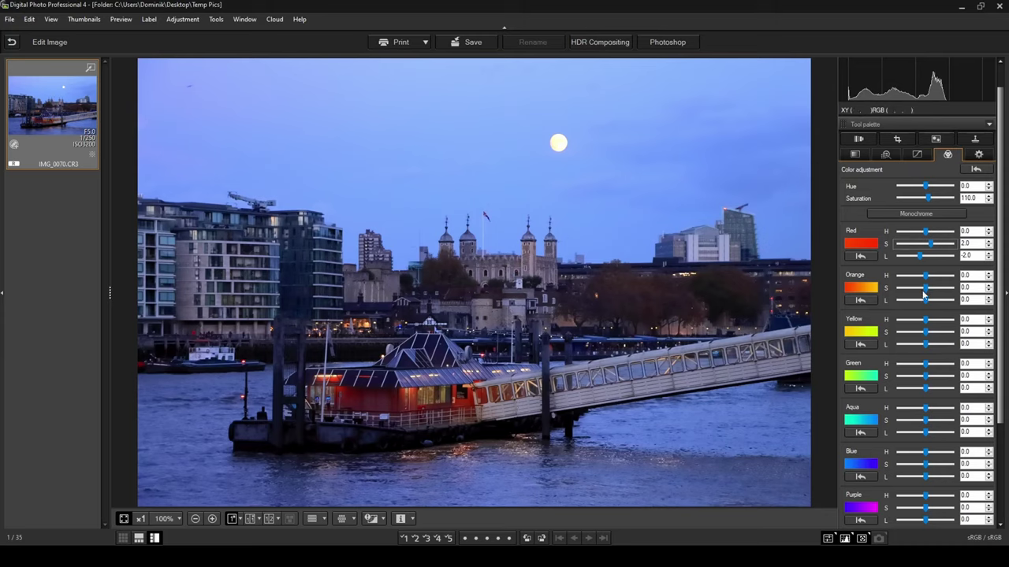
Set orange to saturation 4.0 and hue -6.0, and yellow to saturation 5.0 and luminance 2.0
left_click_drag(929, 293, 952, 289)
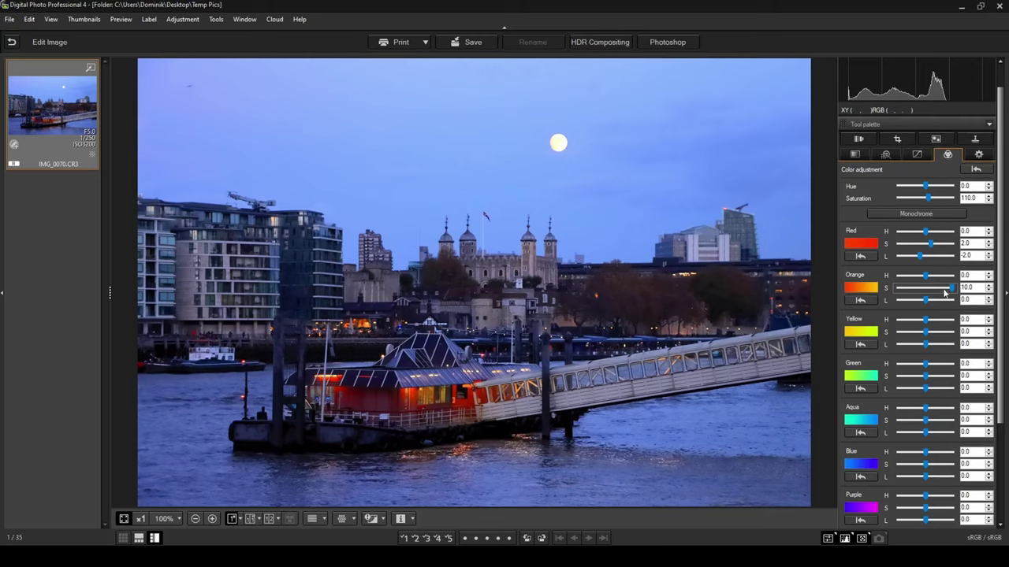
mouse_move(952, 289)
left_mouse_down()
mouse_move(919, 290)
mouse_move(934, 293)
left_mouse_up()
left_click_drag(932, 289, 936, 289)
left_click_drag(926, 279, 919, 281)
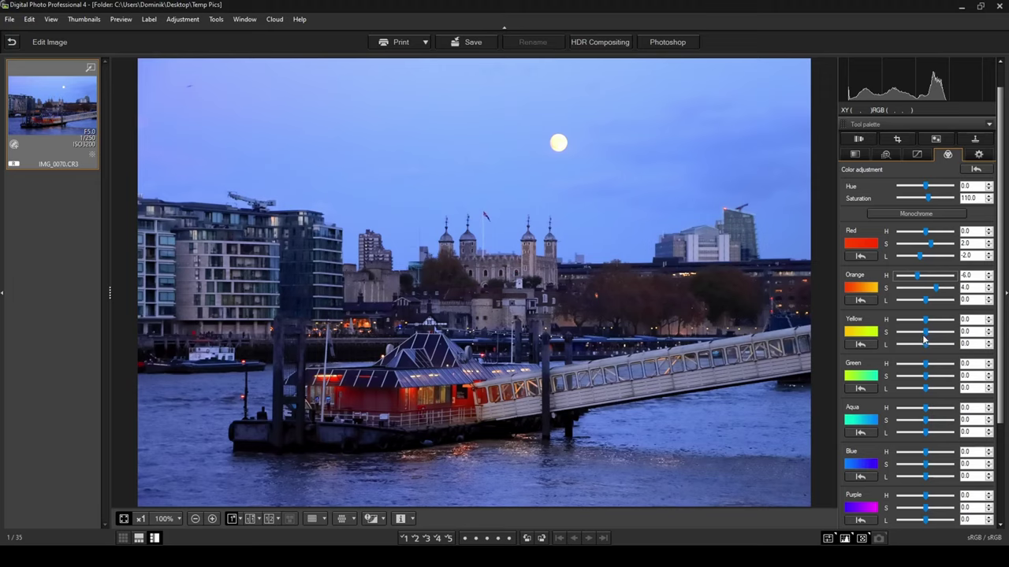
left_click_drag(925, 337, 938, 338)
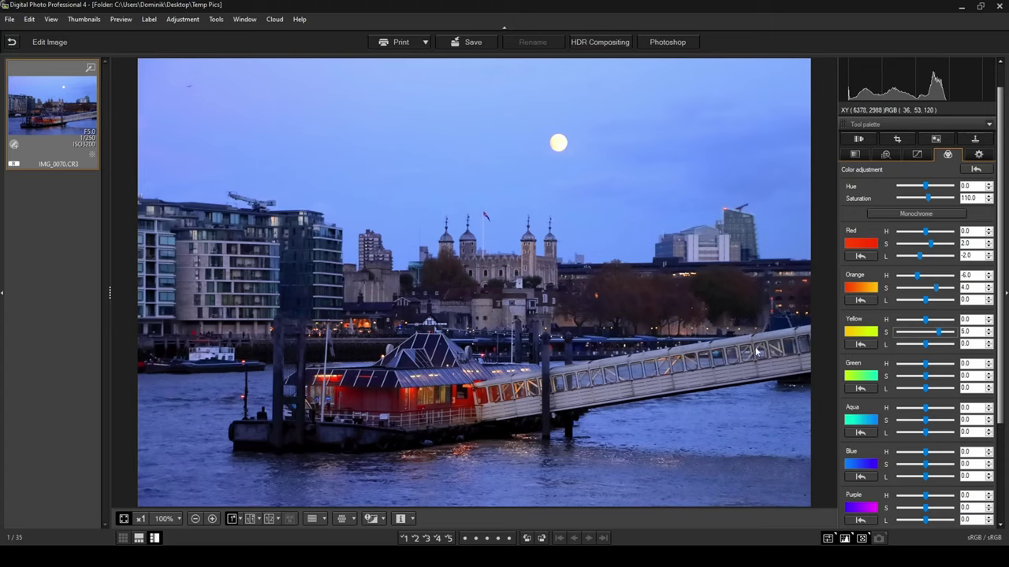
left_click_drag(926, 345, 931, 347)
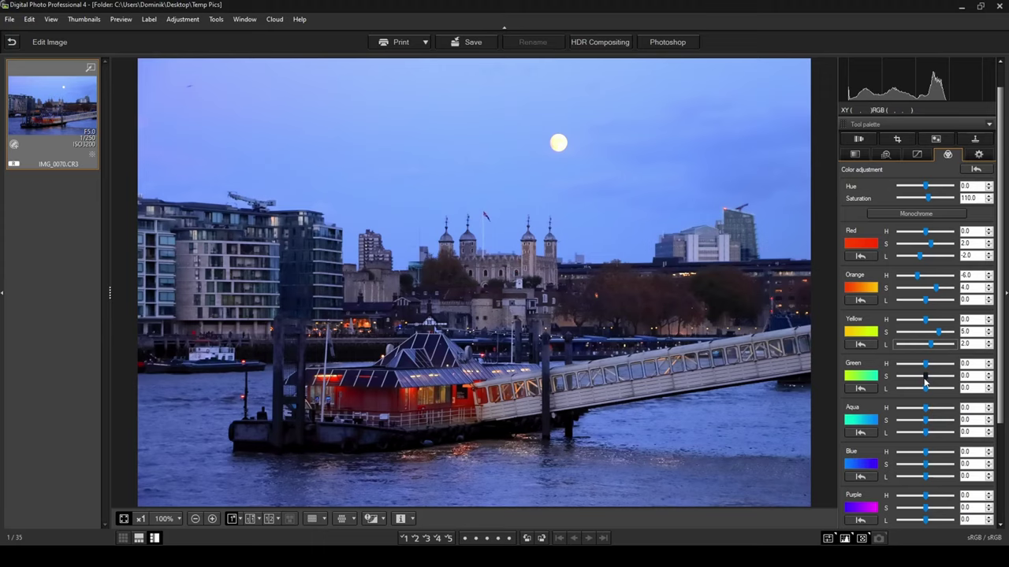
Set the green color's saturation to -10.0, and aqua to saturation -1.0 and luminance -3.0
left_click_drag(925, 379, 899, 379)
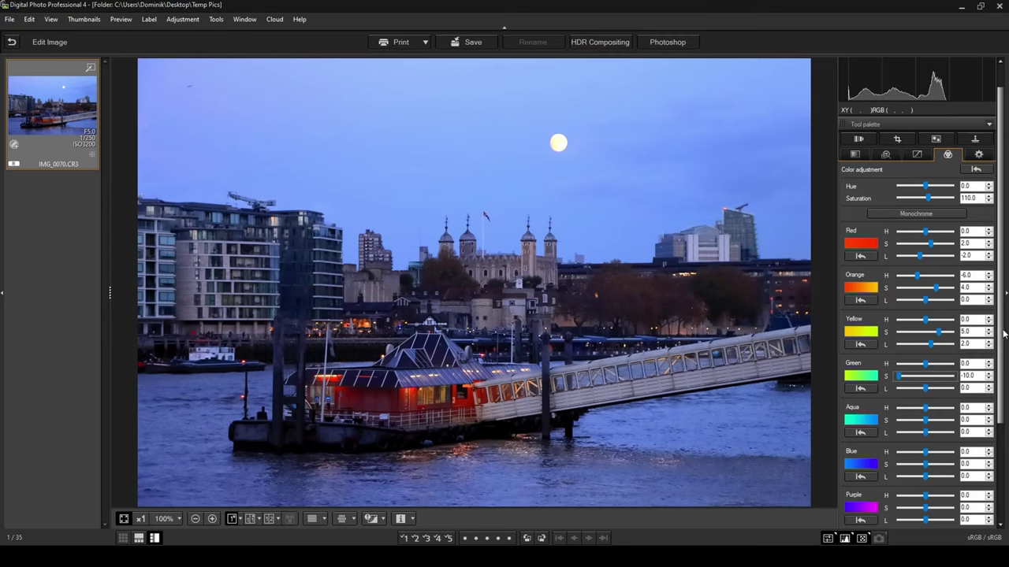
left_click_drag(1003, 334, 1003, 432)
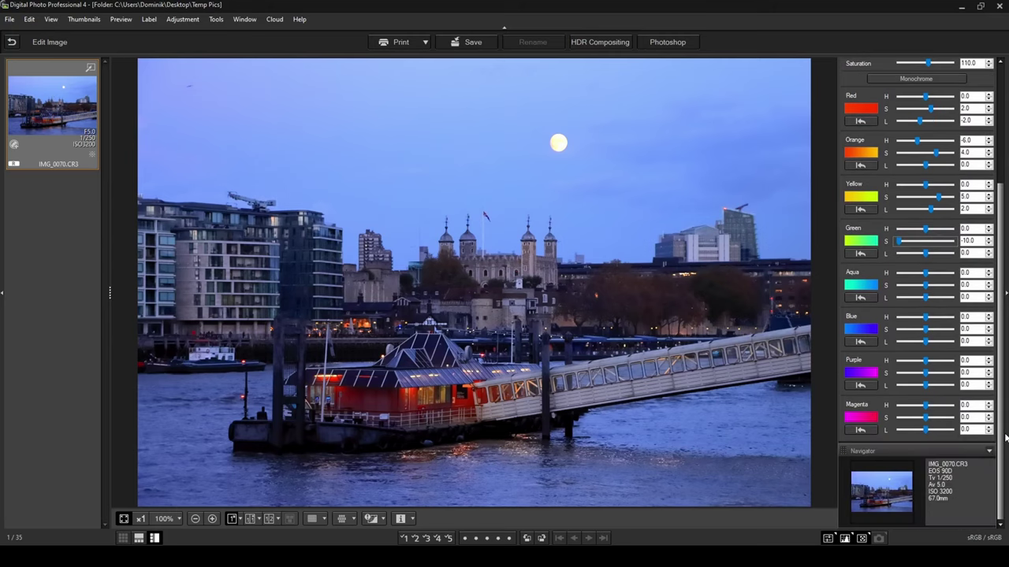
left_click_drag(925, 284, 953, 284)
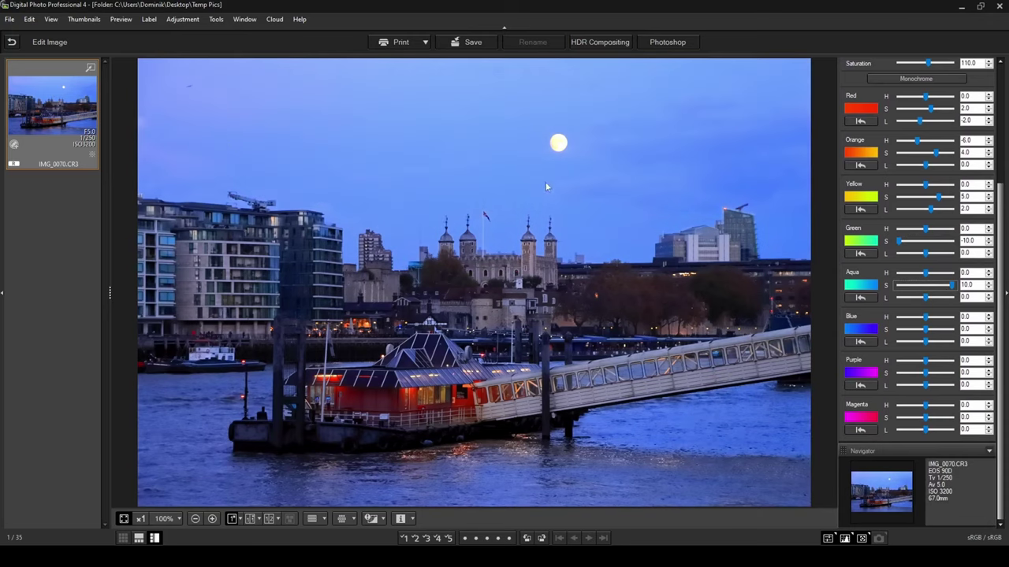
left_click_drag(955, 288, 928, 290)
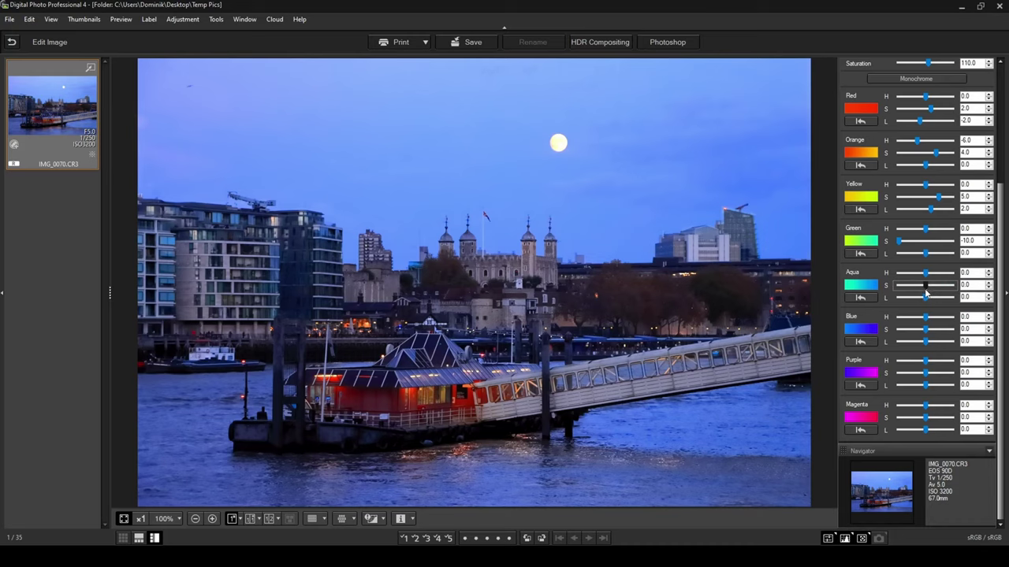
left_click_drag(927, 291, 924, 292)
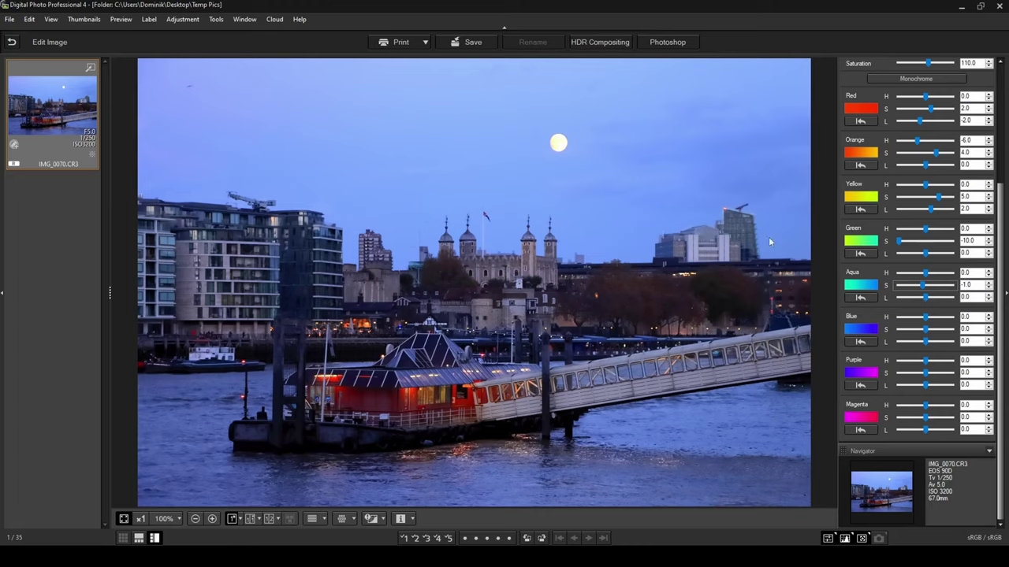
left_click_drag(926, 298, 916, 298)
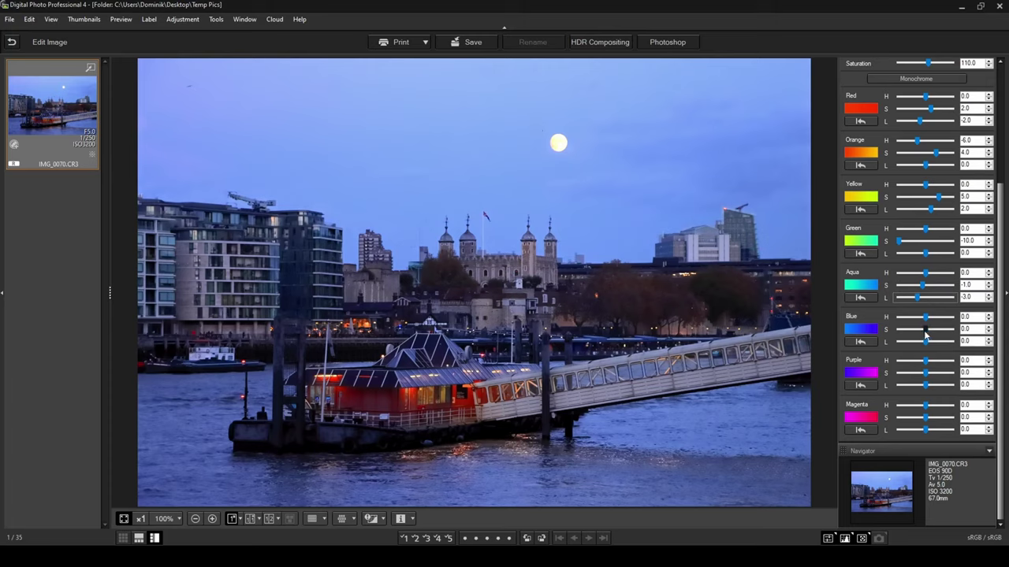
Set the blue color's saturation to 1.0, and the purple and magenta saturations to -10.0 each
left_click_drag(926, 335, 929, 335)
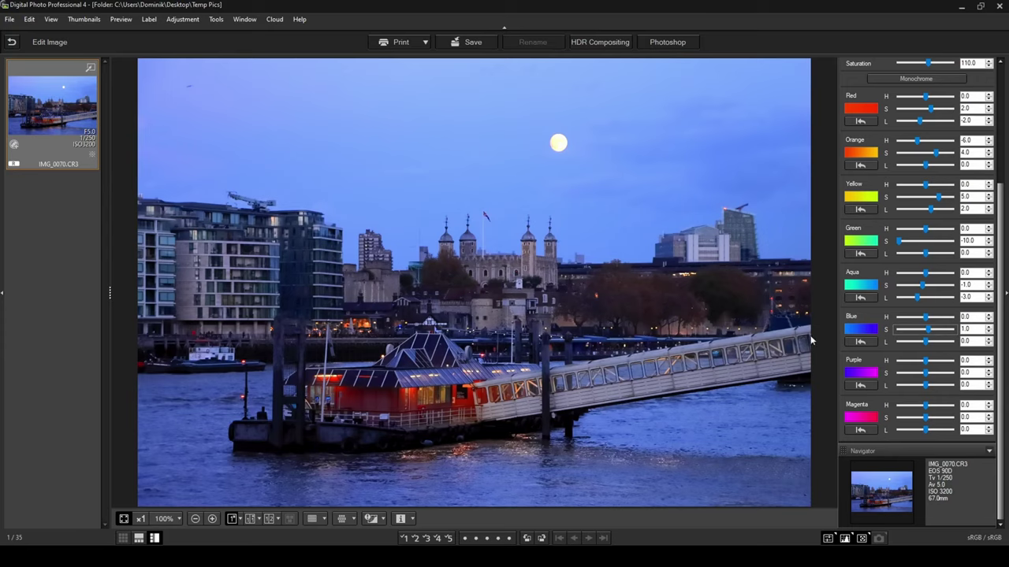
left_click_drag(926, 373, 952, 374)
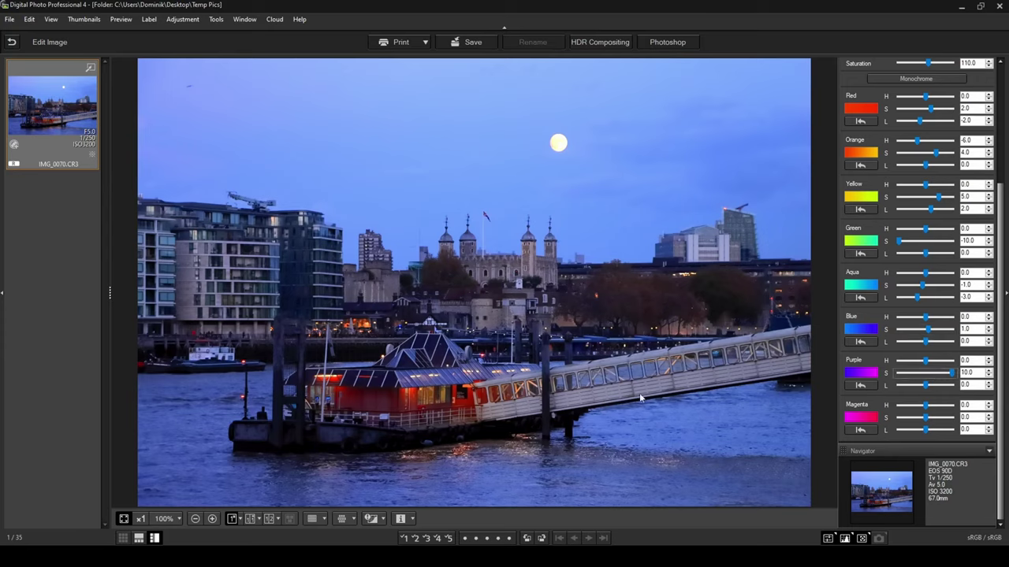
left_click_drag(952, 374, 898, 374)
left_click_drag(927, 418, 898, 418)
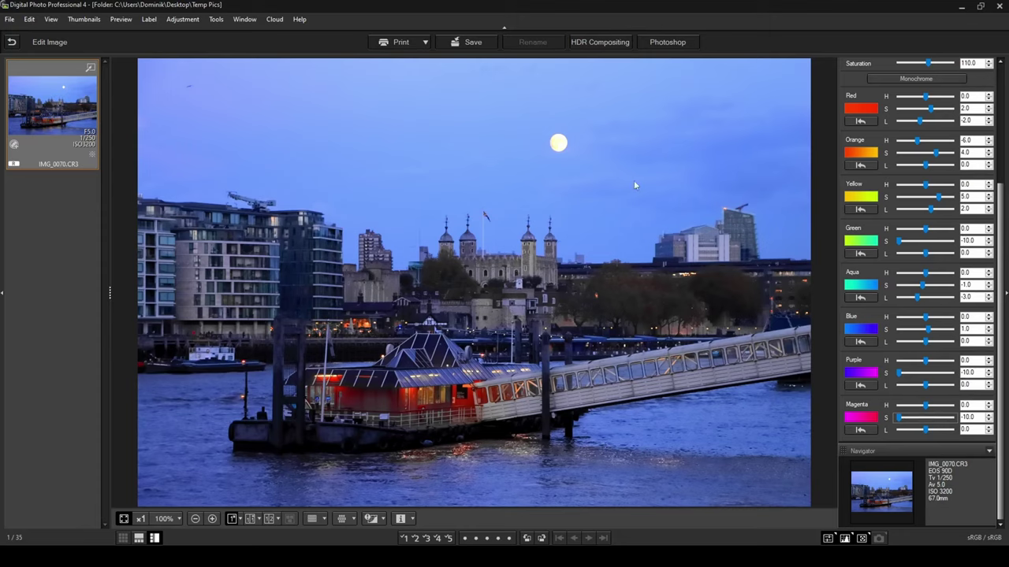
Compare the edited photo side by side with the original image, then return to the single view
left_click_drag(1003, 241, 1005, 144)
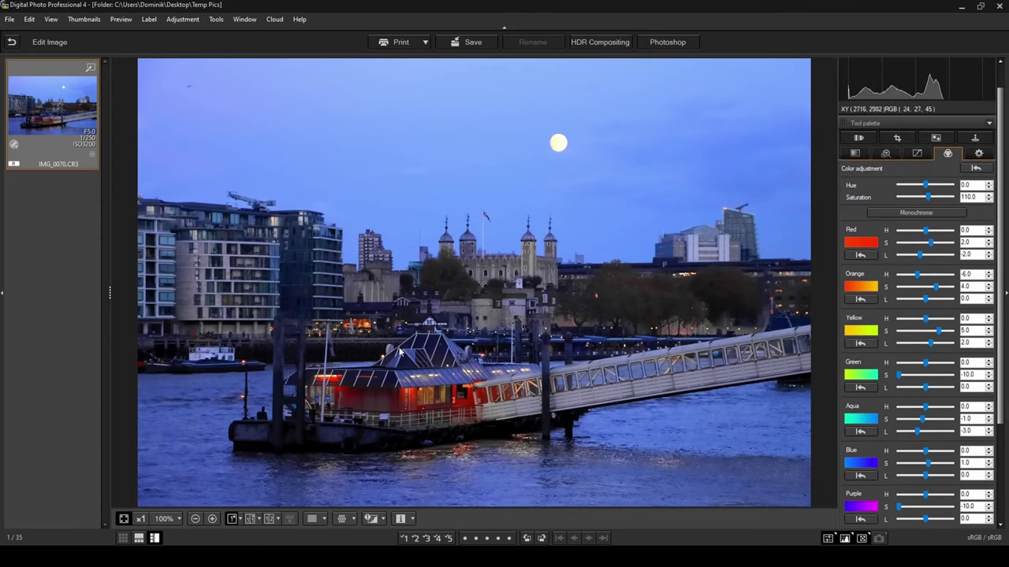
left_click(249, 518)
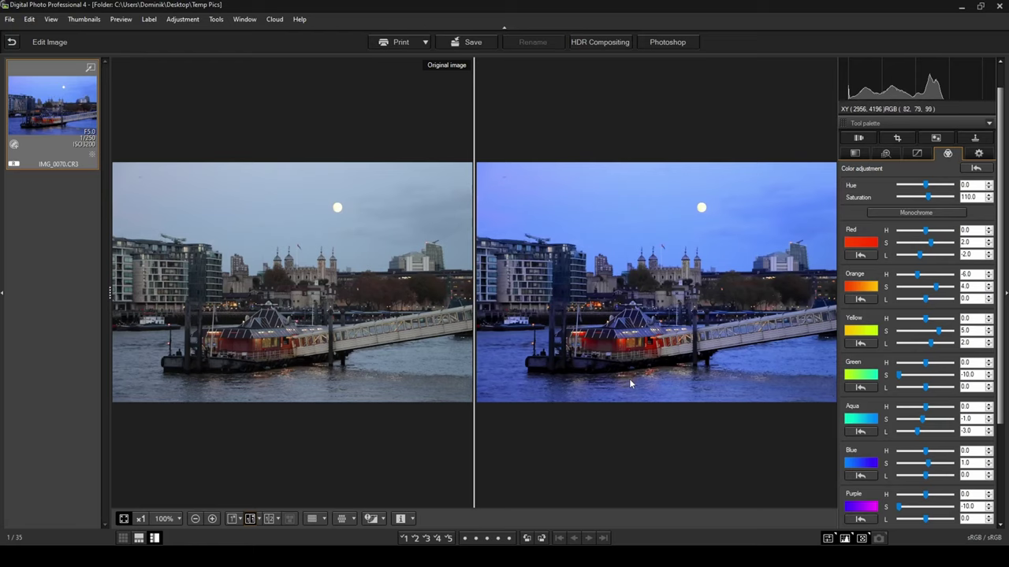
left_click(233, 519)
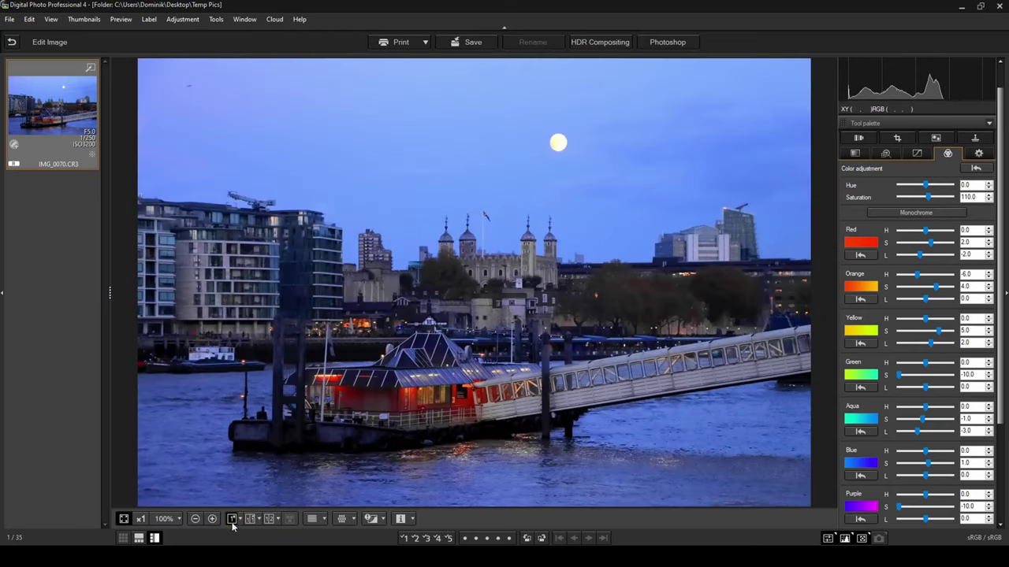
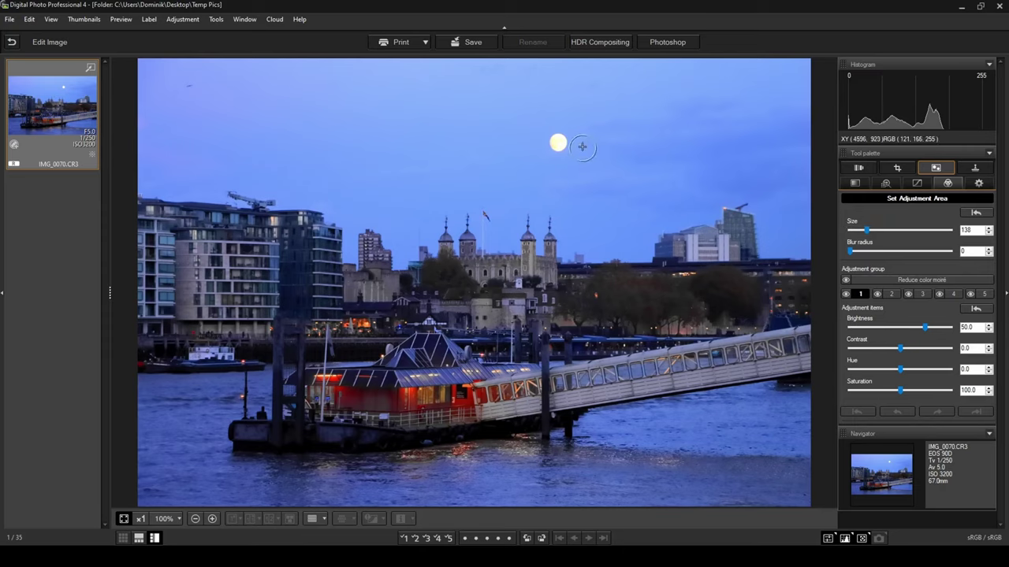
Paint a partial adjustment over the moon with brush size 88 and brightness -100.0
mouse_move(867, 230)
left_mouse_down()
mouse_move(881, 230)
mouse_move(861, 232)
left_mouse_up()
left_click(178, 519)
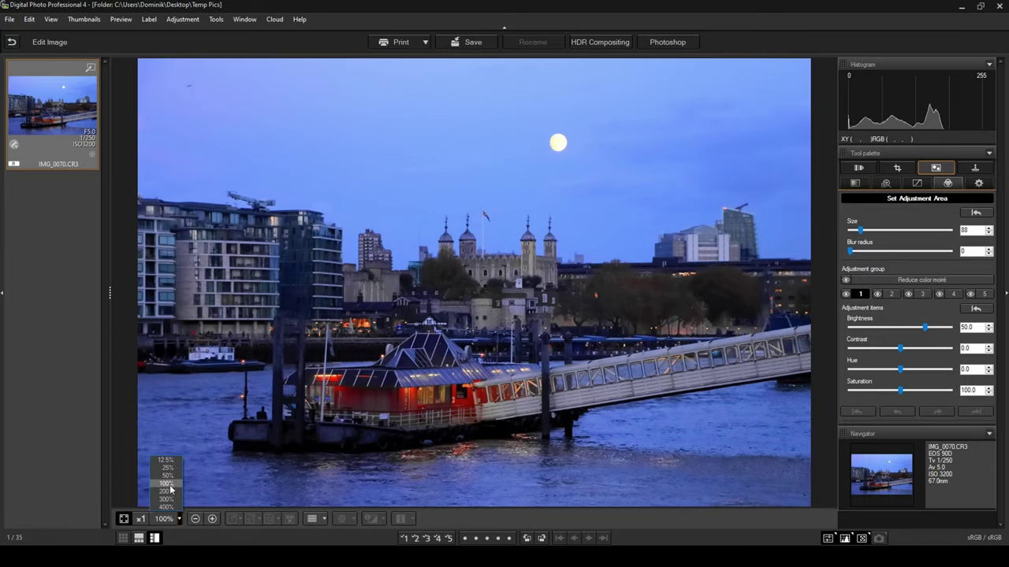
left_click(165, 482)
left_click_drag(833, 280, 838, 215)
left_click_drag(505, 504, 704, 450)
left_click_drag(833, 229, 838, 163)
left_click_drag(576, 505, 556, 504)
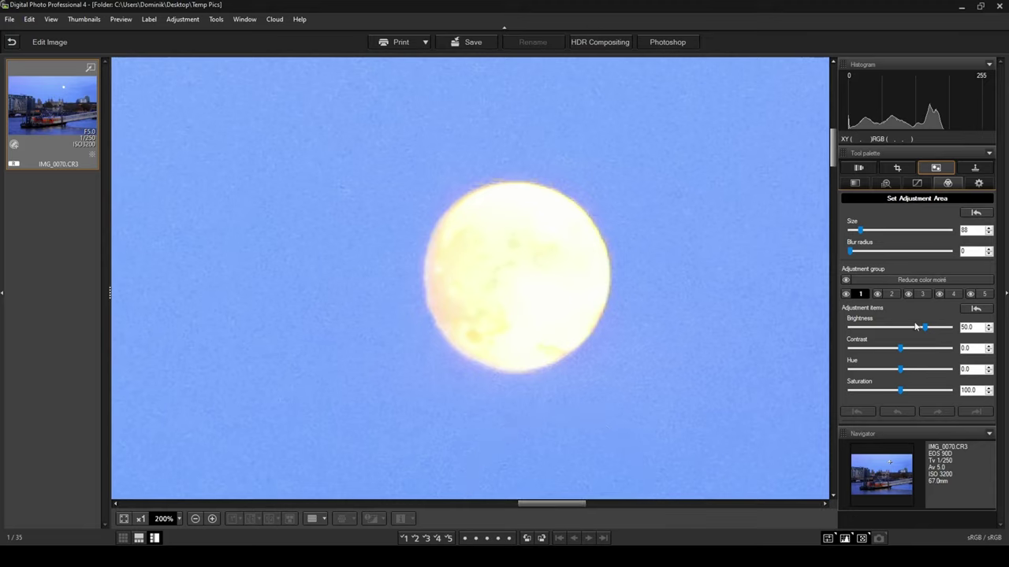
left_click_drag(926, 328, 819, 302)
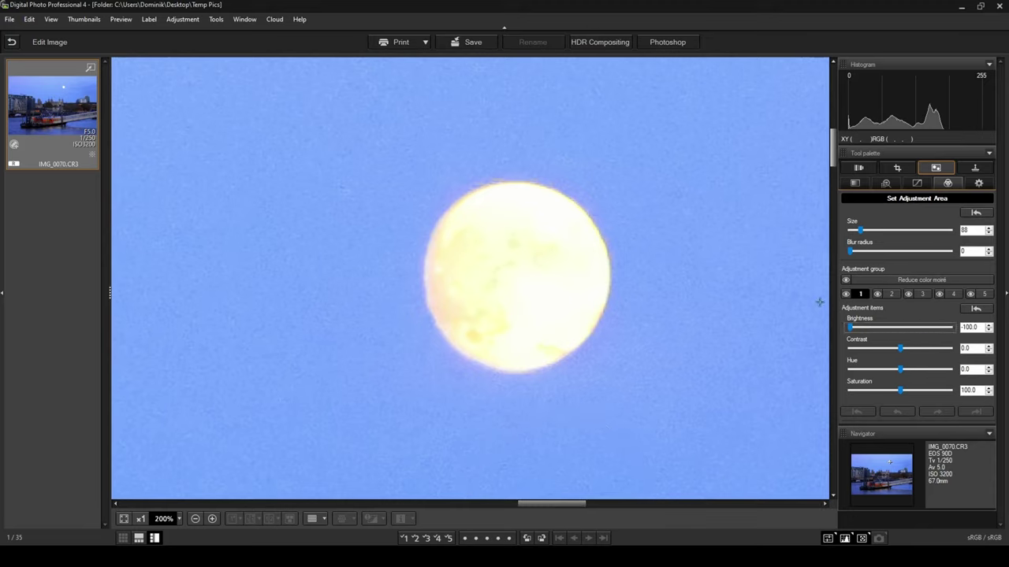
left_click(516, 275)
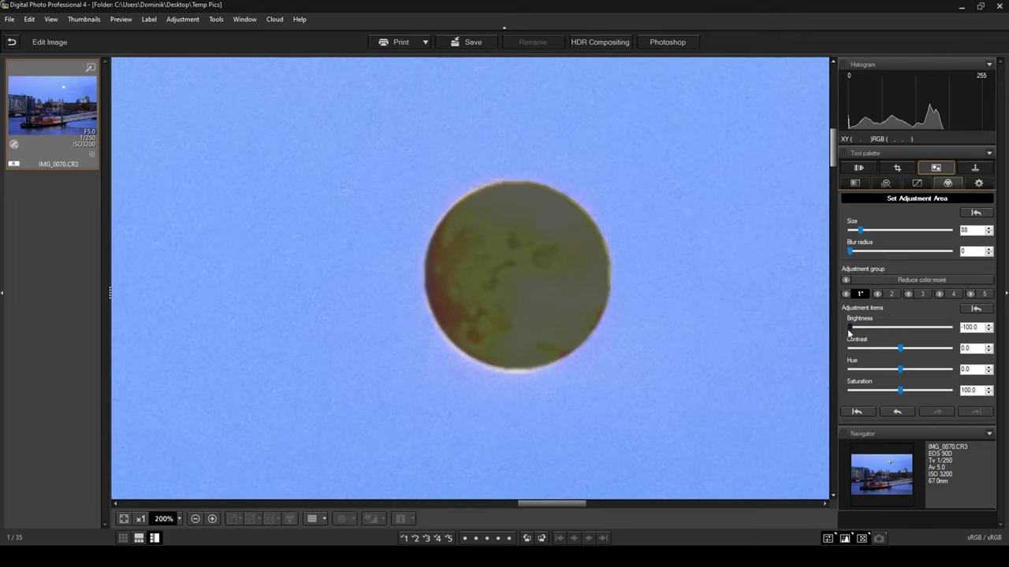
Set the moon adjustment's brightness to -9.0 and its contrast to -100.0
left_click_drag(861, 332, 900, 332)
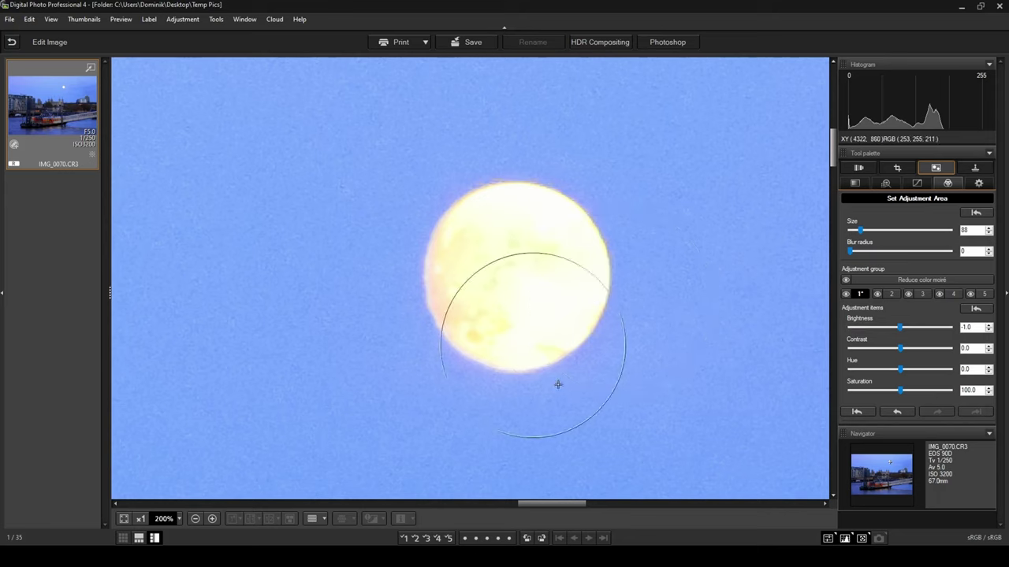
left_click(179, 519)
left_click(122, 518)
left_click(123, 518)
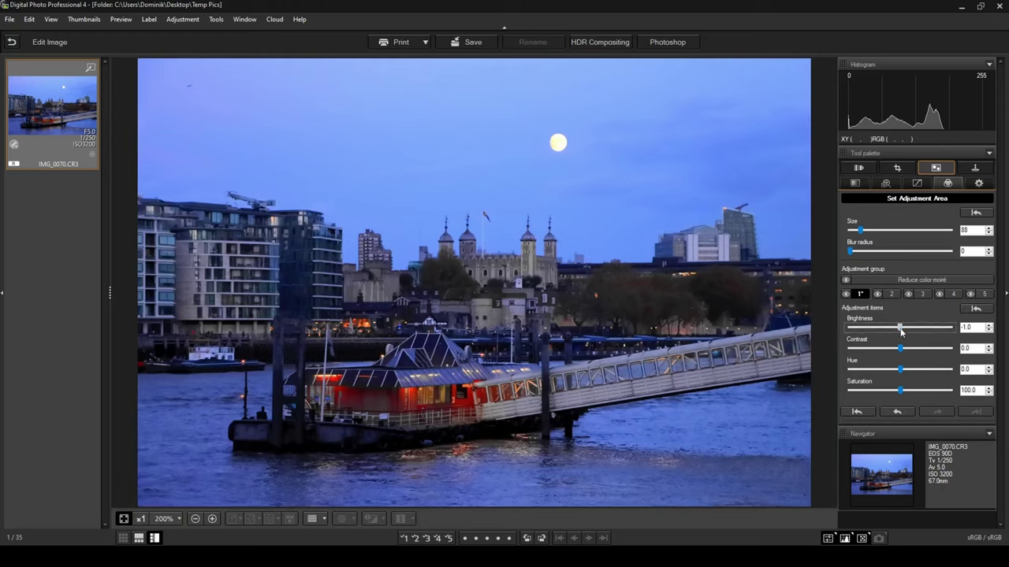
left_click_drag(896, 330, 896, 330)
left_click_drag(902, 350, 953, 349)
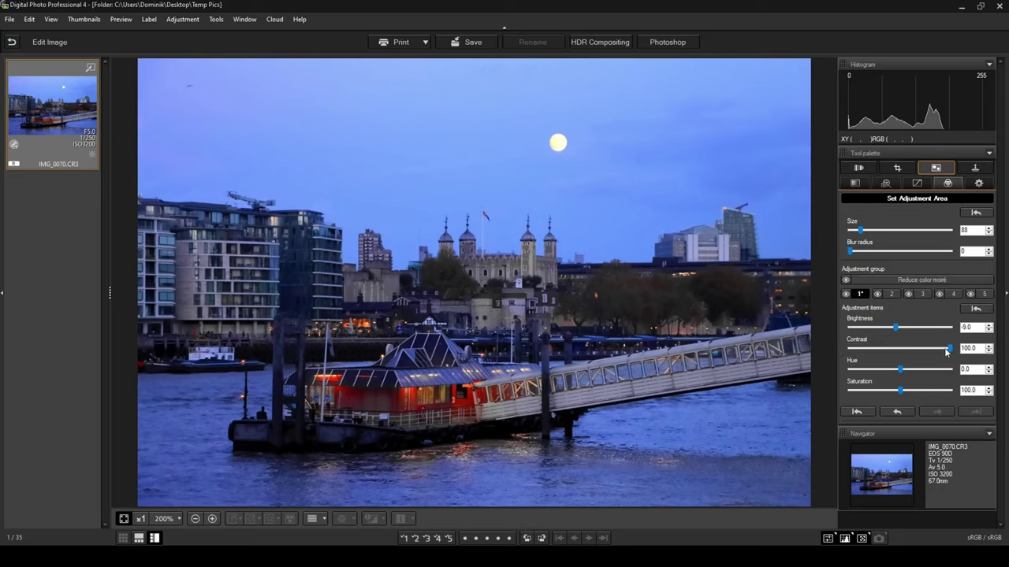
left_click_drag(950, 351, 850, 349)
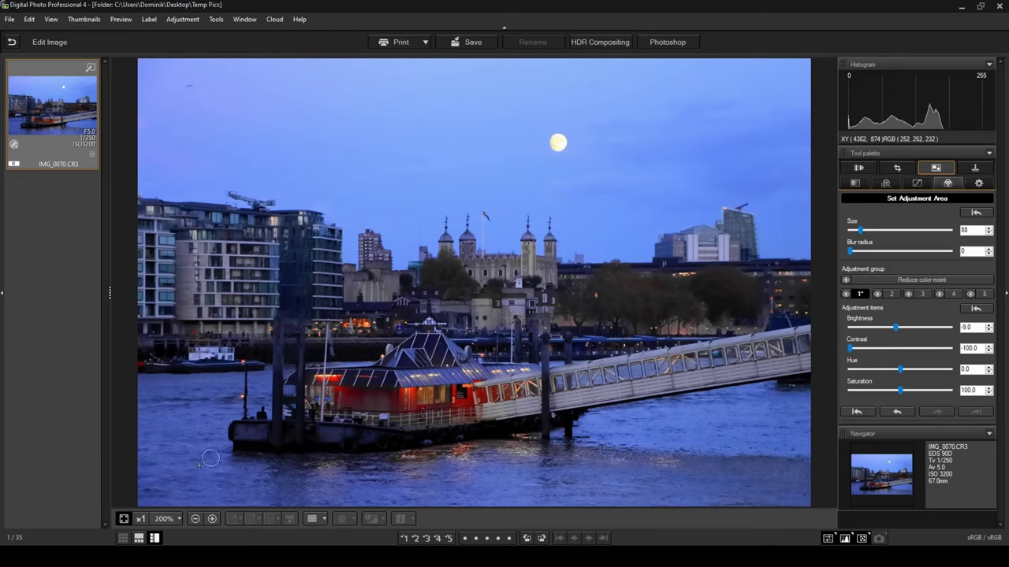
Set the moon adjustment's hue to -30.0 and saturation to 126.0, and check it against the whole photo
left_click(163, 518)
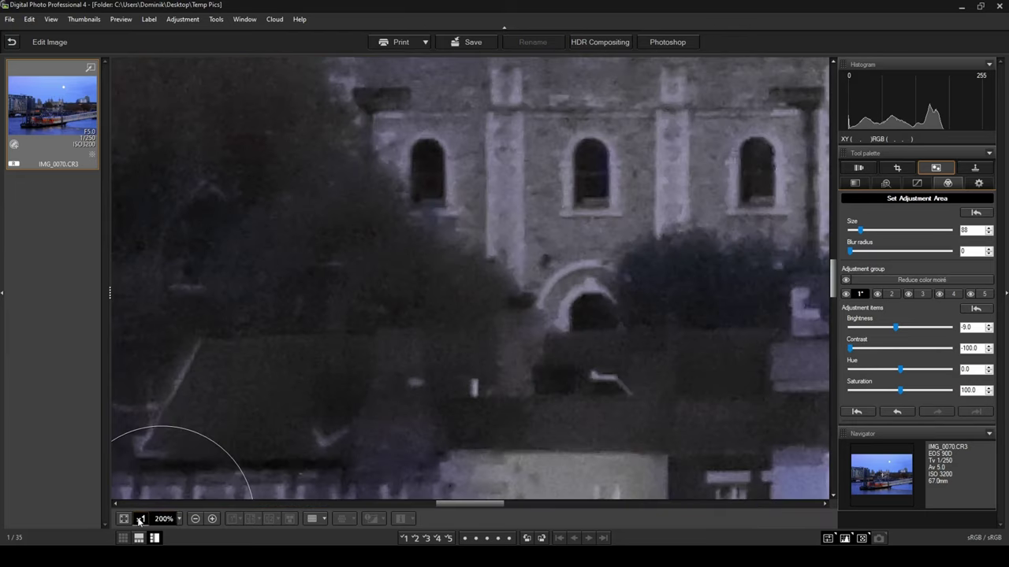
left_click(141, 518)
left_click_drag(833, 276, 853, 182)
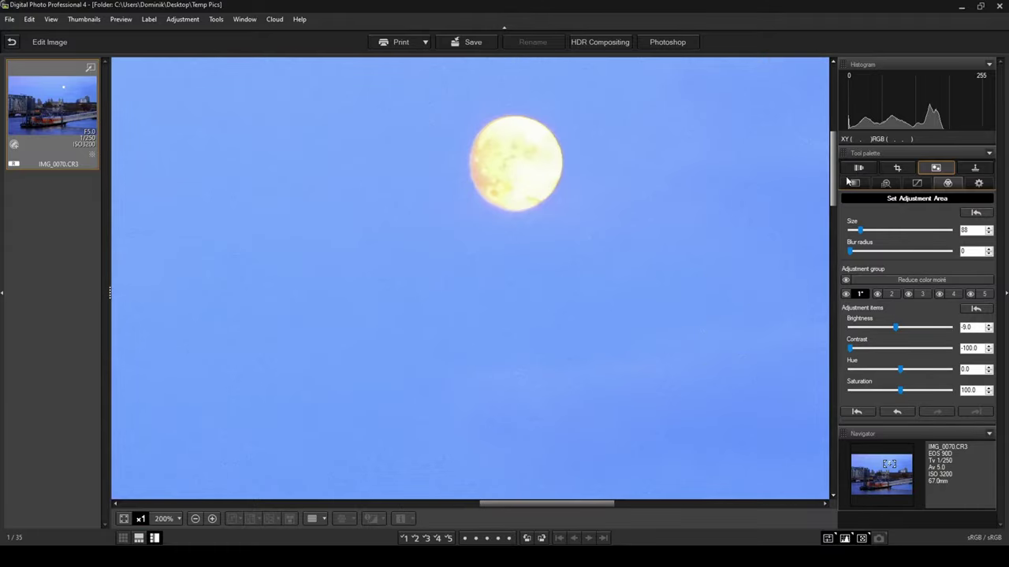
left_click_drag(833, 169, 833, 161)
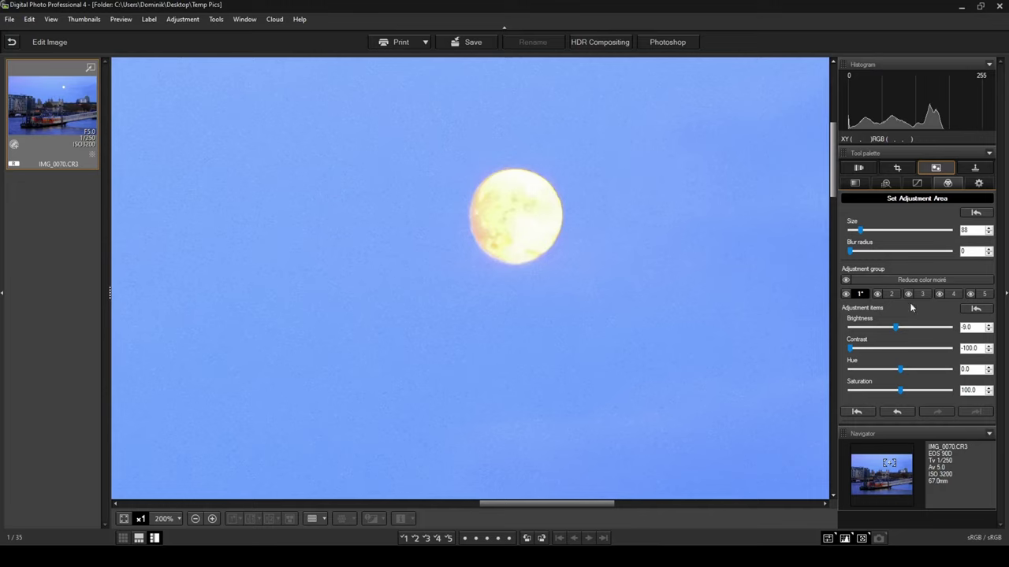
left_click_drag(900, 369, 850, 371)
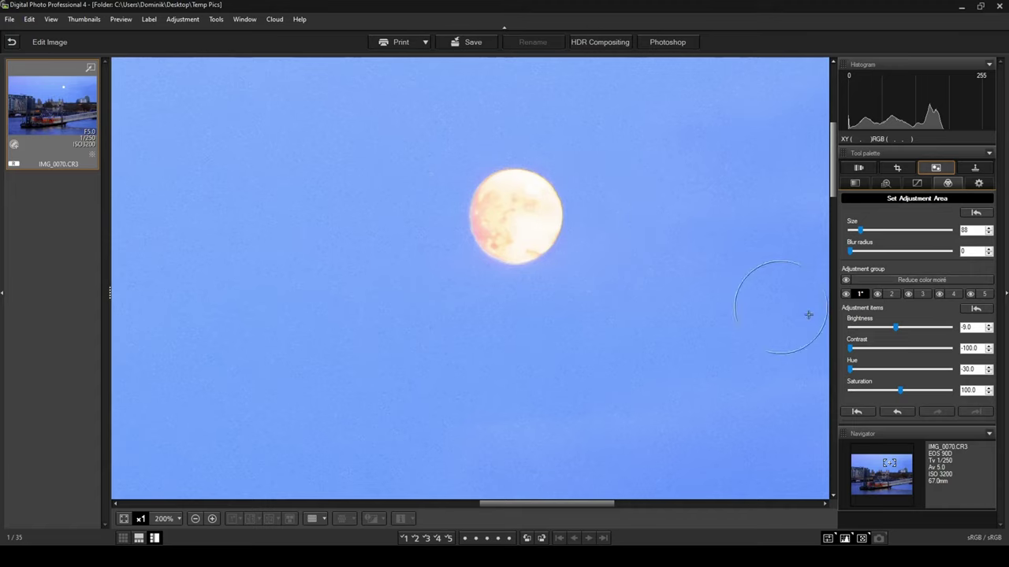
left_click(905, 392)
left_click_drag(911, 396, 917, 396)
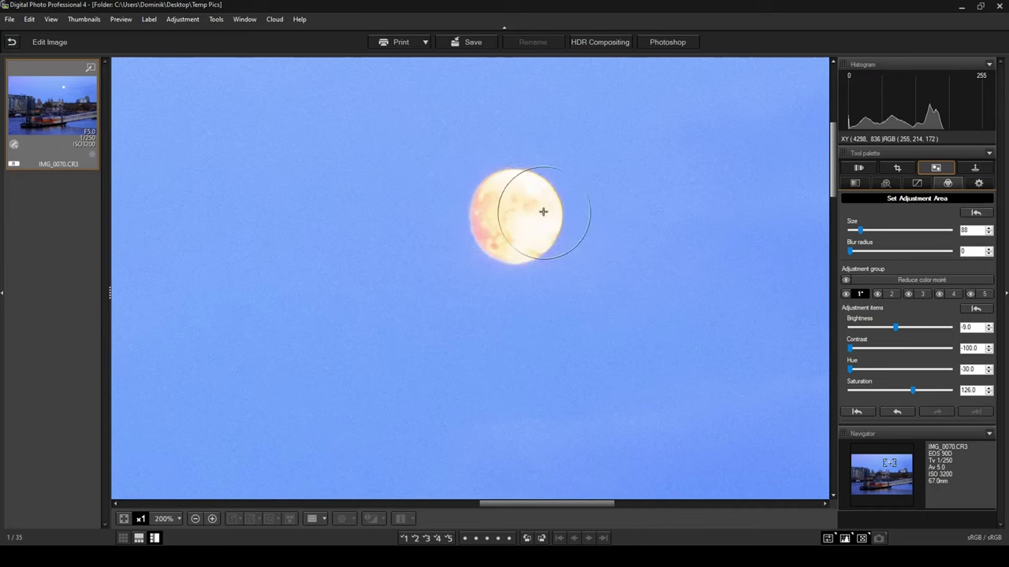
left_click(180, 519)
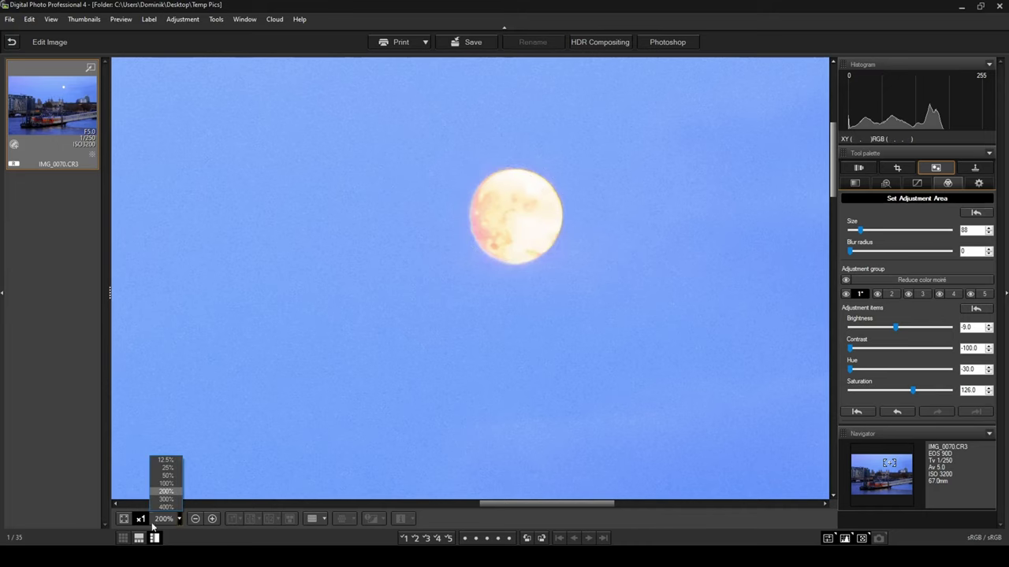
left_click(124, 520)
left_click(123, 520)
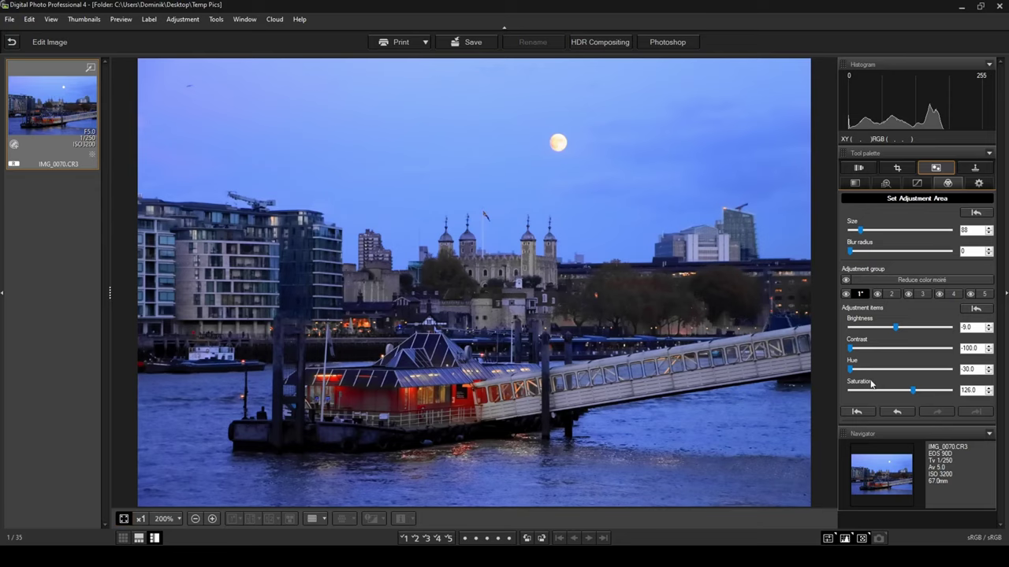
Crop the photo at a 3:2 ratio to about 6155 × 4103 from X 357, Y 537, and straighten it by -0.50
left_click(897, 168)
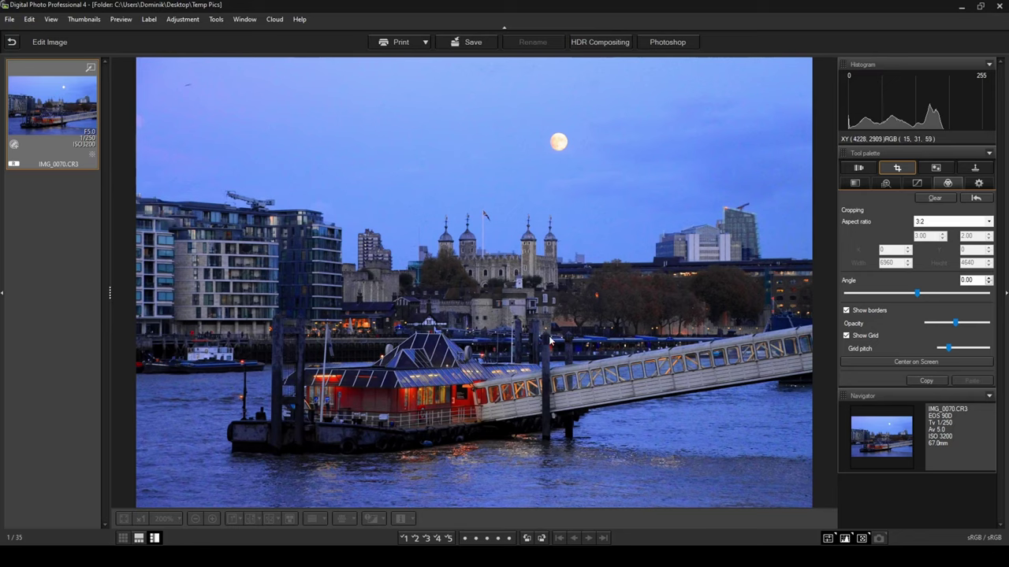
left_click(662, 238)
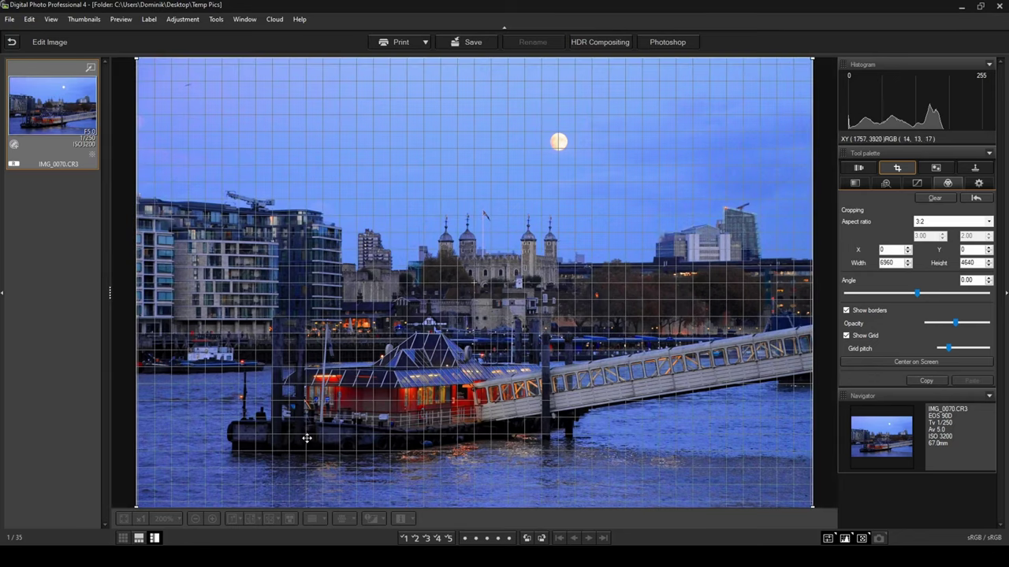
left_click_drag(138, 61, 186, 99)
mouse_move(519, 394)
left_mouse_down()
mouse_move(516, 386)
mouse_move(508, 399)
left_mouse_up()
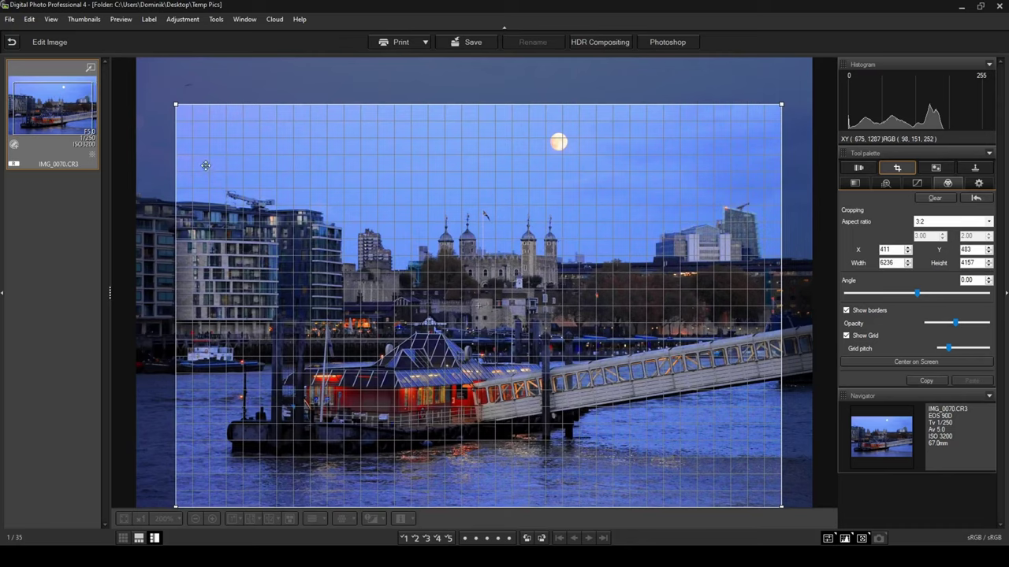
left_click_drag(177, 109, 185, 116)
left_click_drag(461, 300, 448, 305)
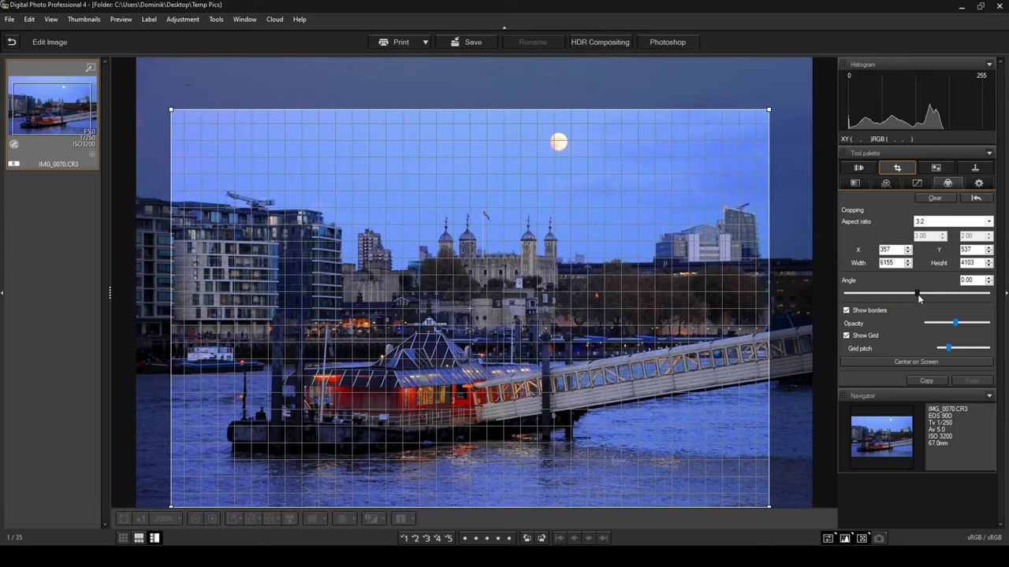
left_click_drag(918, 298, 917, 297)
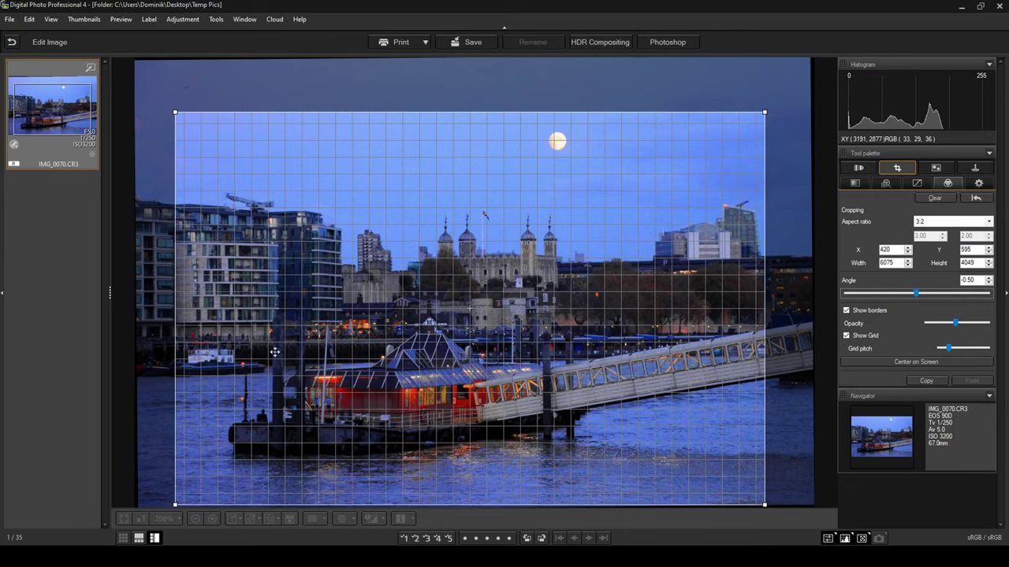
left_click(854, 182)
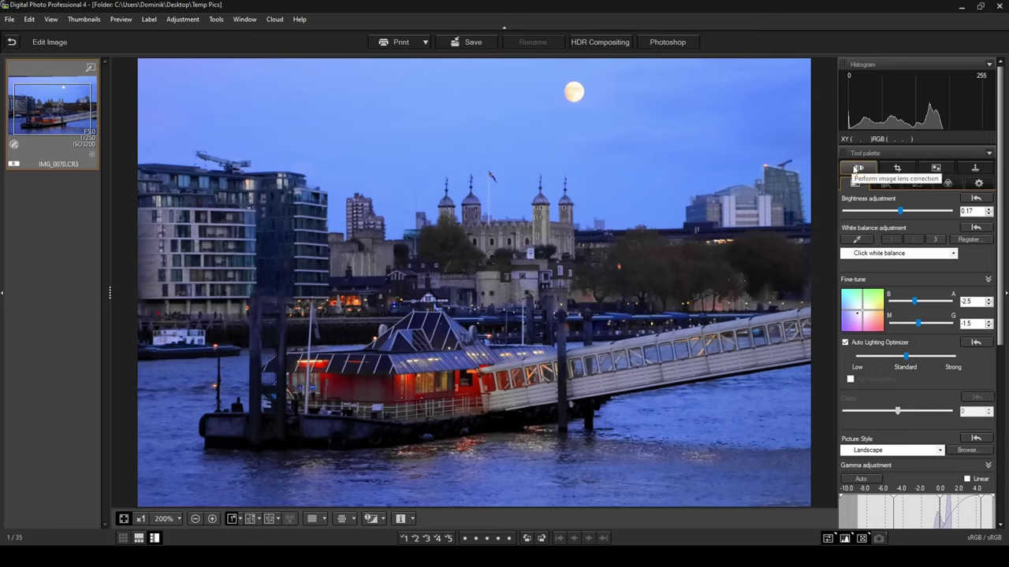
Look up the EF-S18-135mm f/3.5-5.6 IS USM in the lens correction's lens data list, and close the list
left_click(857, 169)
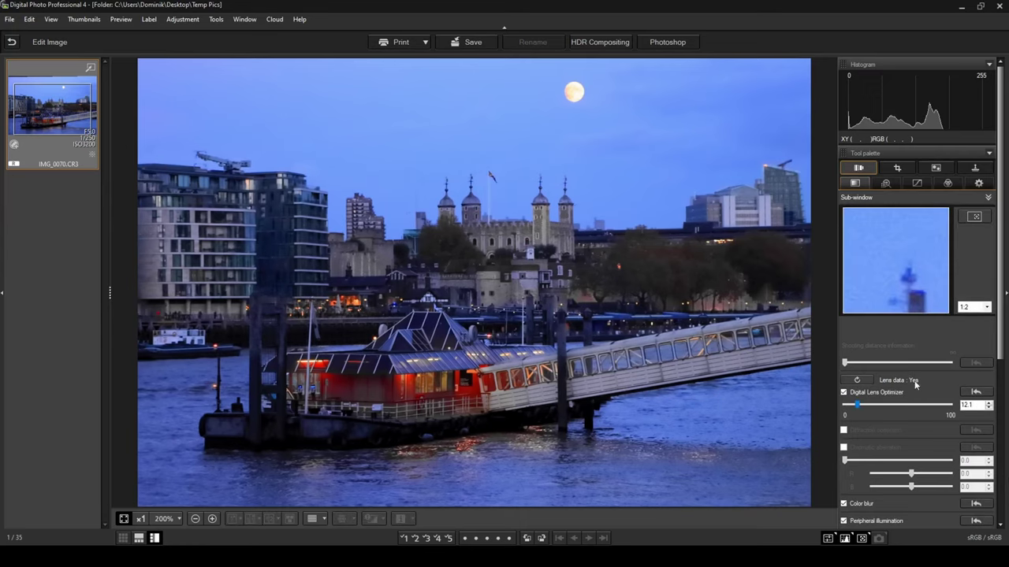
left_click(856, 379)
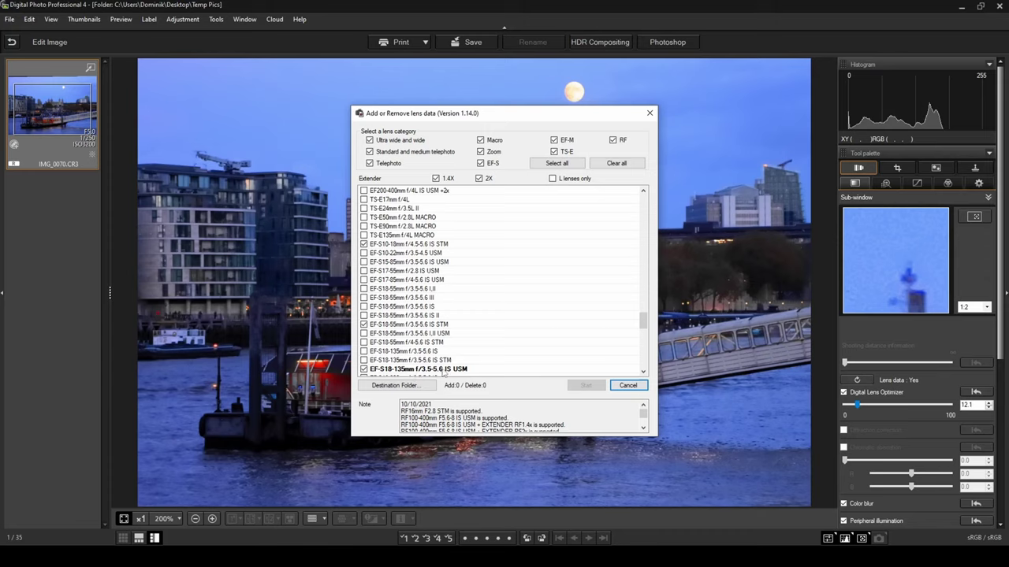
left_click(649, 113)
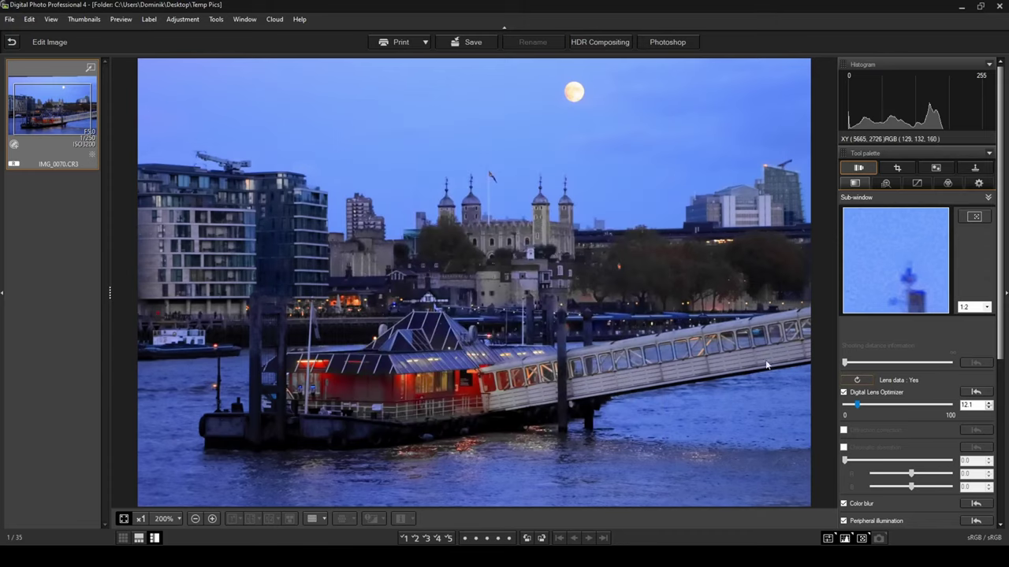
Compare the photo with the Digital Lens Optimizer off and on, and set its strength to 35.0
scroll(1006, 294, "down", 1)
left_click_drag(1007, 294, 1007, 351)
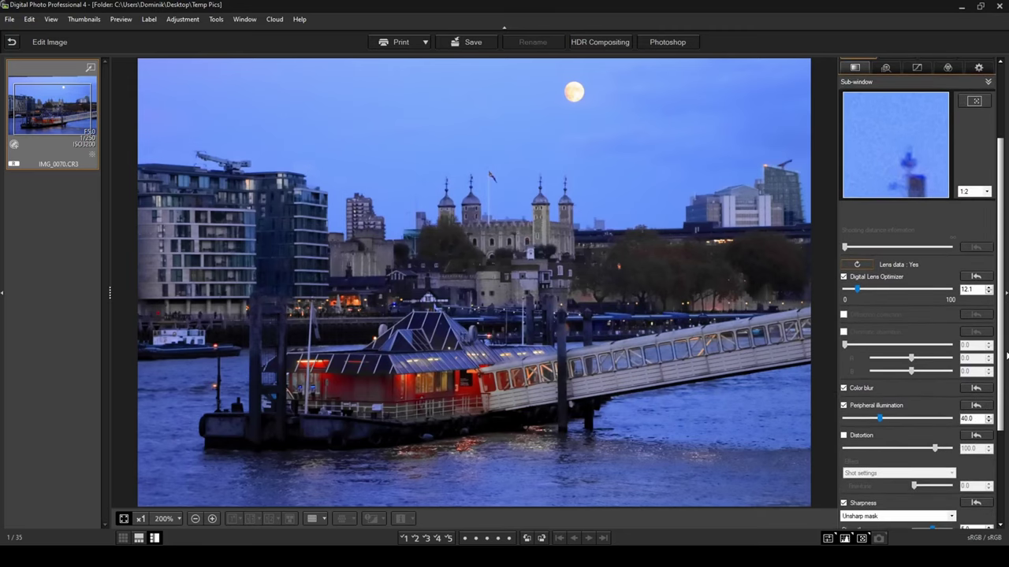
scroll(861, 238, "down", 3)
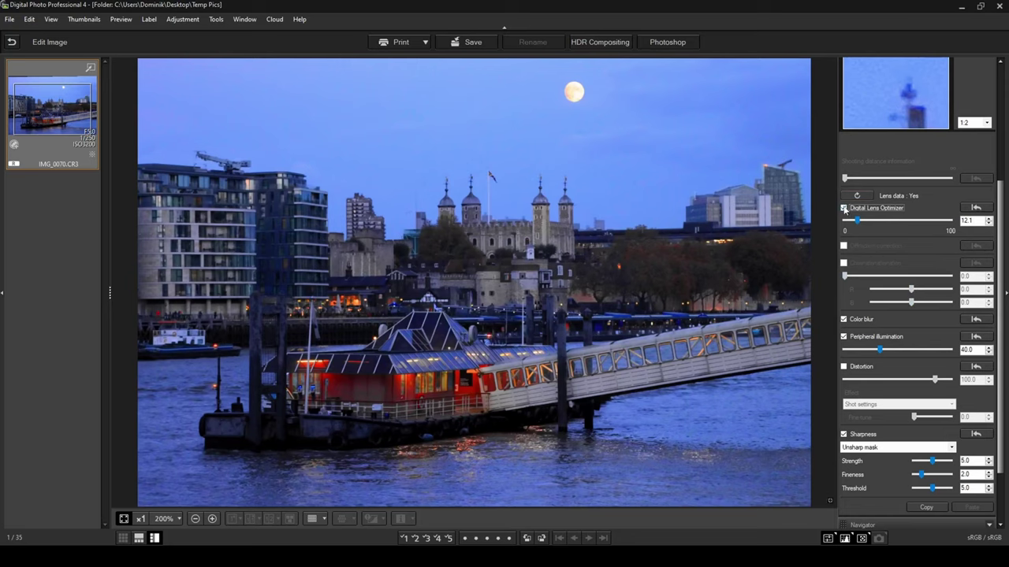
left_click(844, 208)
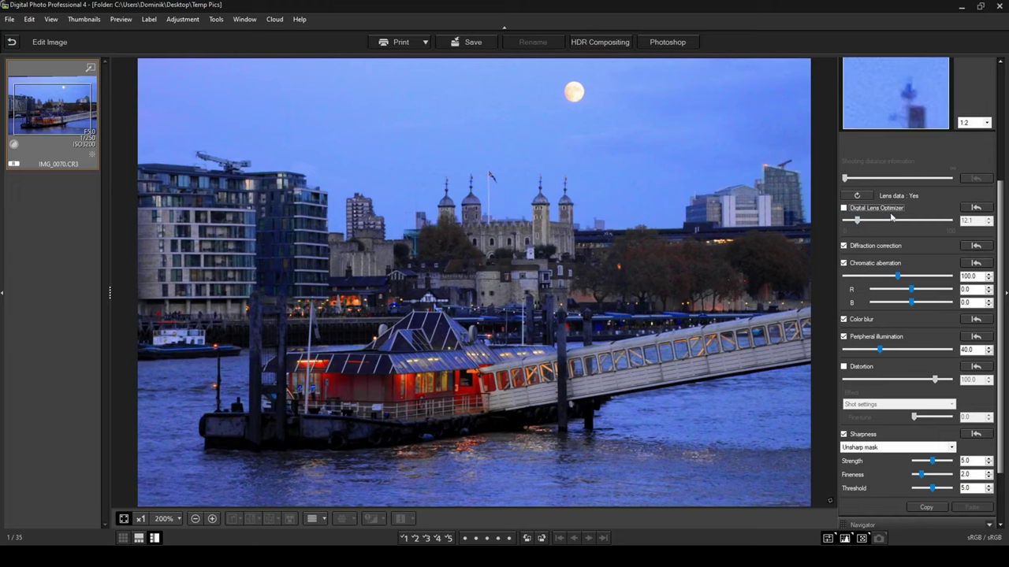
left_click(843, 208)
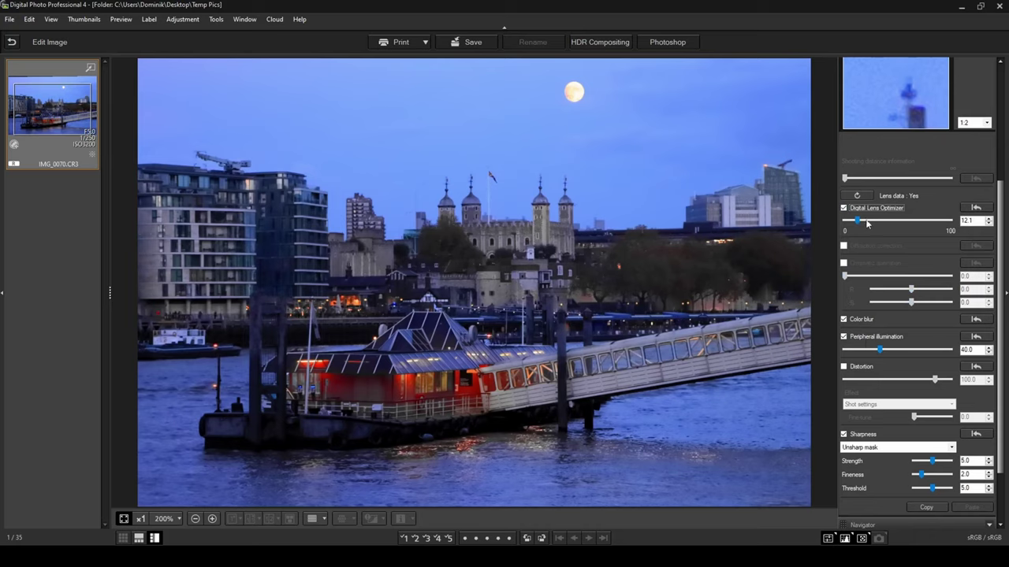
left_click_drag(859, 224, 881, 224)
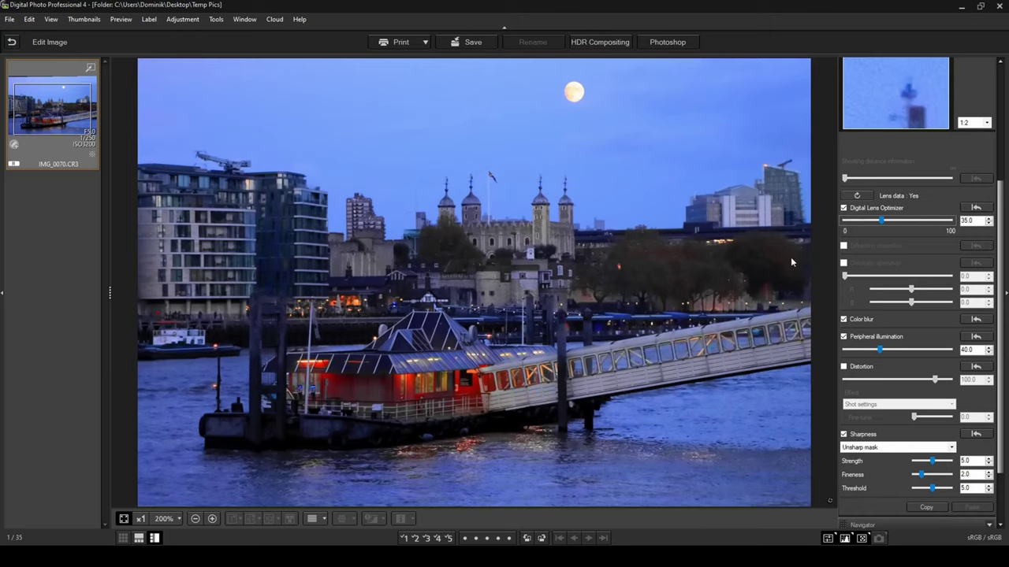
Compare the edited photo side by side with the original, and return to the single-image view
scroll(933, 138, "up", 5)
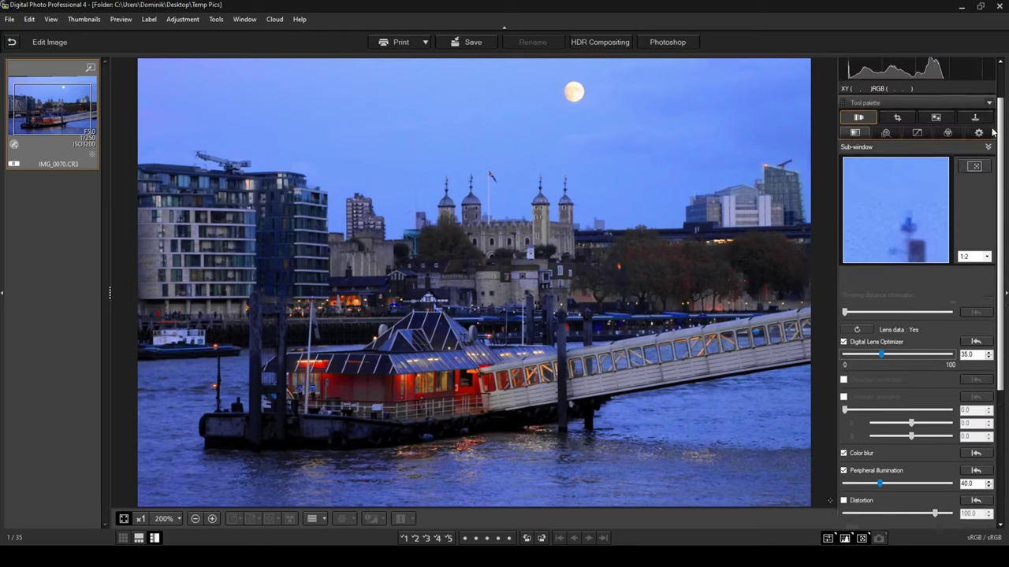
left_click(855, 158)
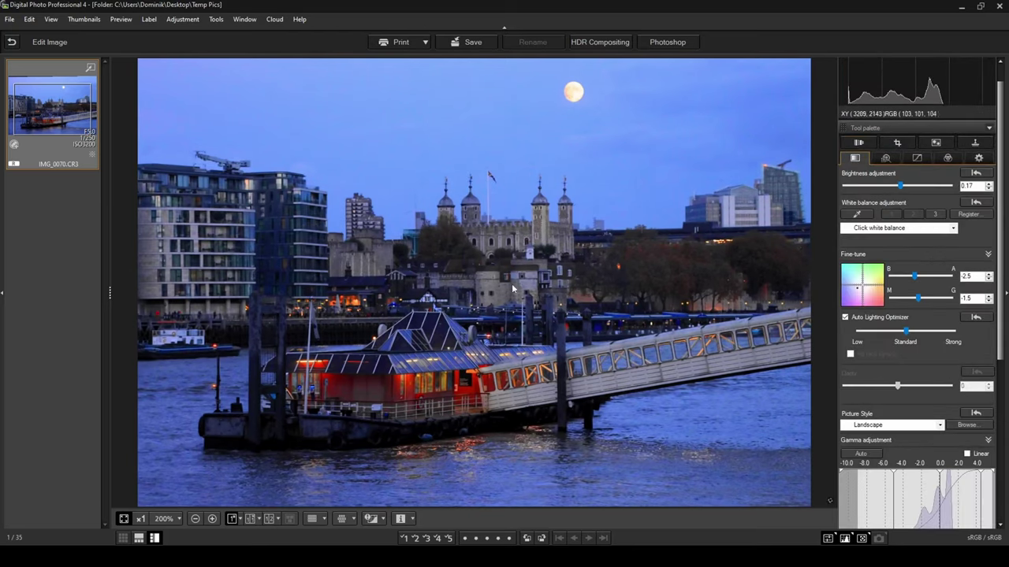
left_click(249, 519)
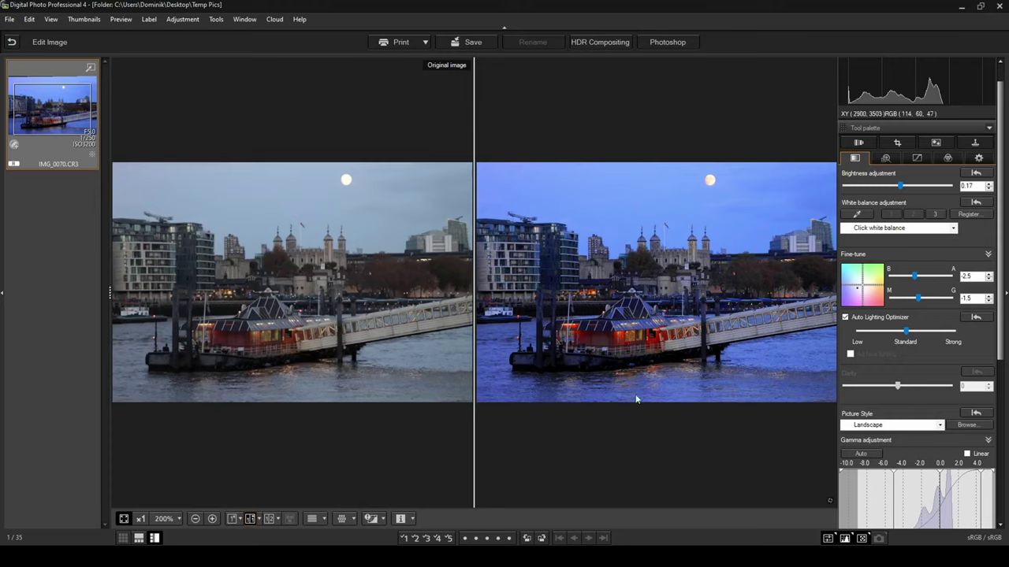
left_click(231, 521)
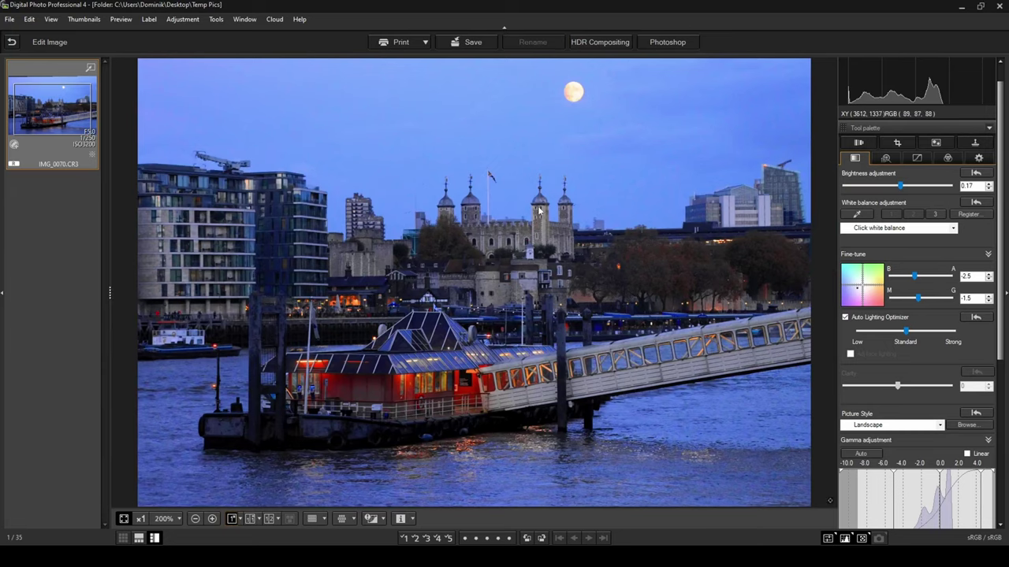
Try cloning a castle tower and its surroundings onto the skyline above the trees at radius 57, and undo all clone strokes
left_click(974, 145)
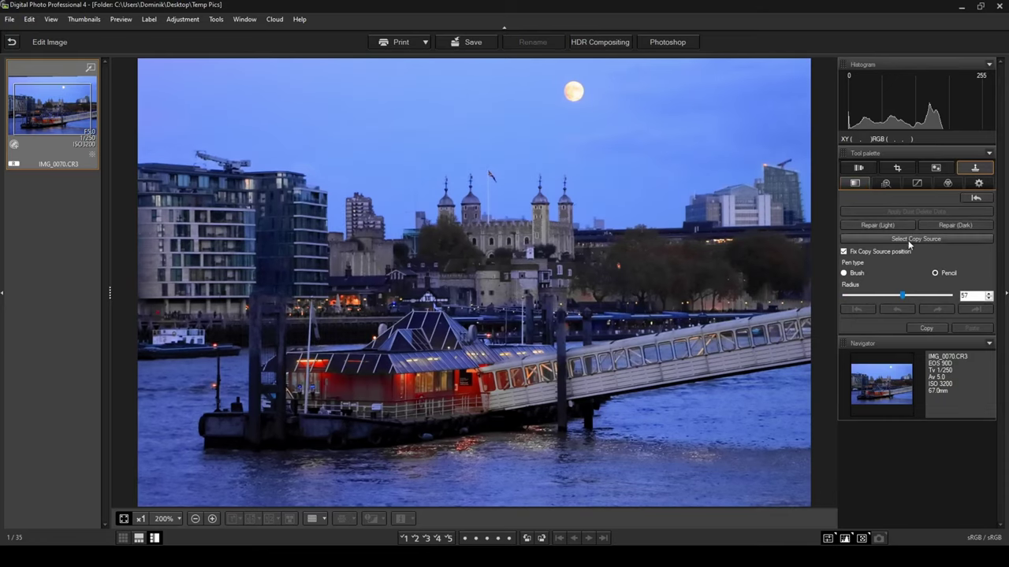
left_click(903, 238)
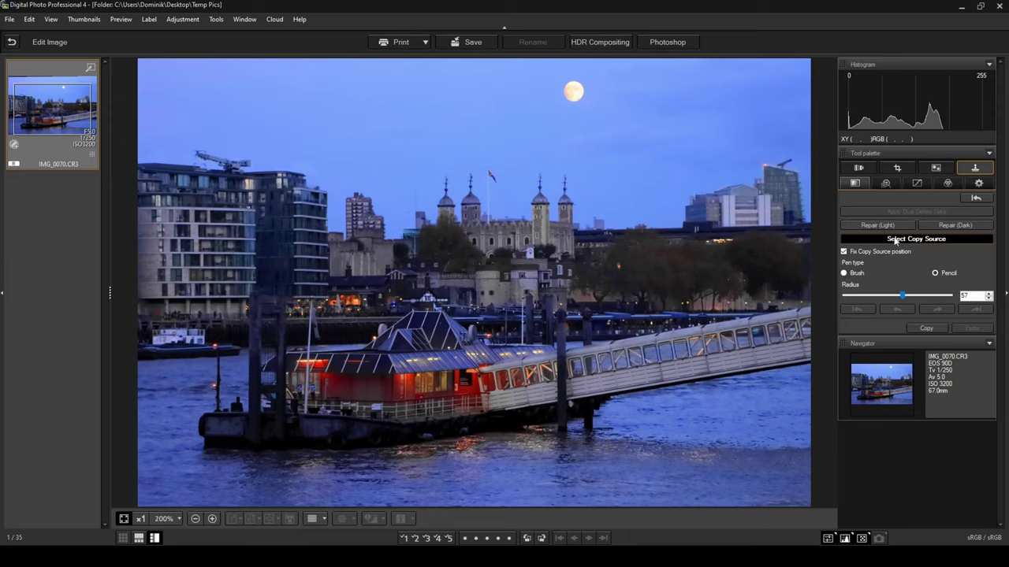
left_click(470, 209)
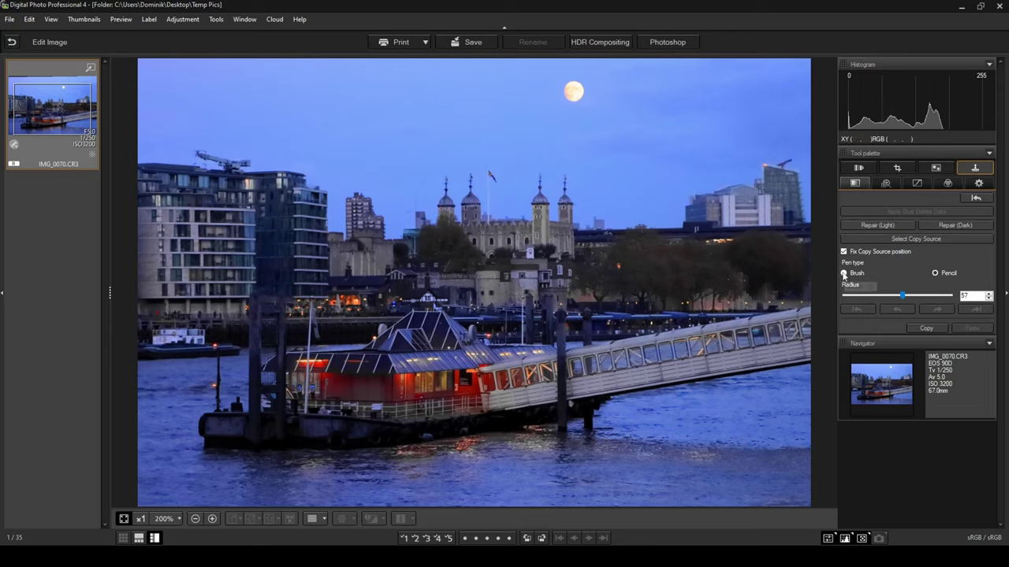
mouse_move(636, 199)
left_mouse_down()
mouse_move(622, 205)
mouse_move(652, 211)
mouse_move(615, 223)
left_mouse_up()
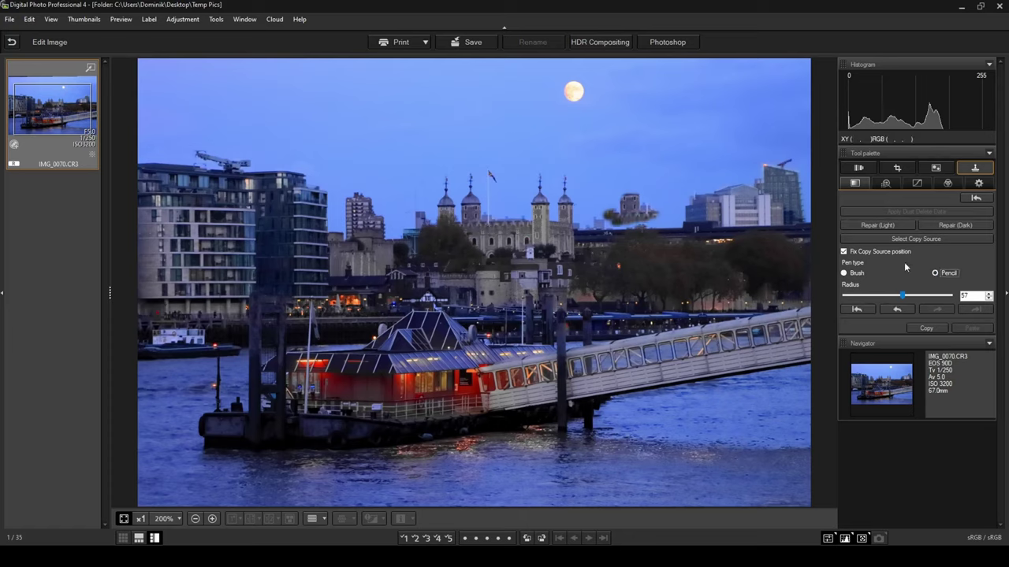
mouse_move(682, 200)
left_mouse_down()
mouse_move(707, 201)
mouse_move(671, 202)
mouse_move(692, 215)
mouse_move(668, 217)
mouse_move(694, 226)
mouse_move(670, 229)
mouse_move(694, 236)
mouse_move(677, 250)
mouse_move(667, 163)
mouse_move(665, 185)
mouse_move(684, 180)
mouse_move(675, 164)
mouse_move(672, 178)
mouse_move(669, 151)
mouse_move(687, 167)
left_mouse_up()
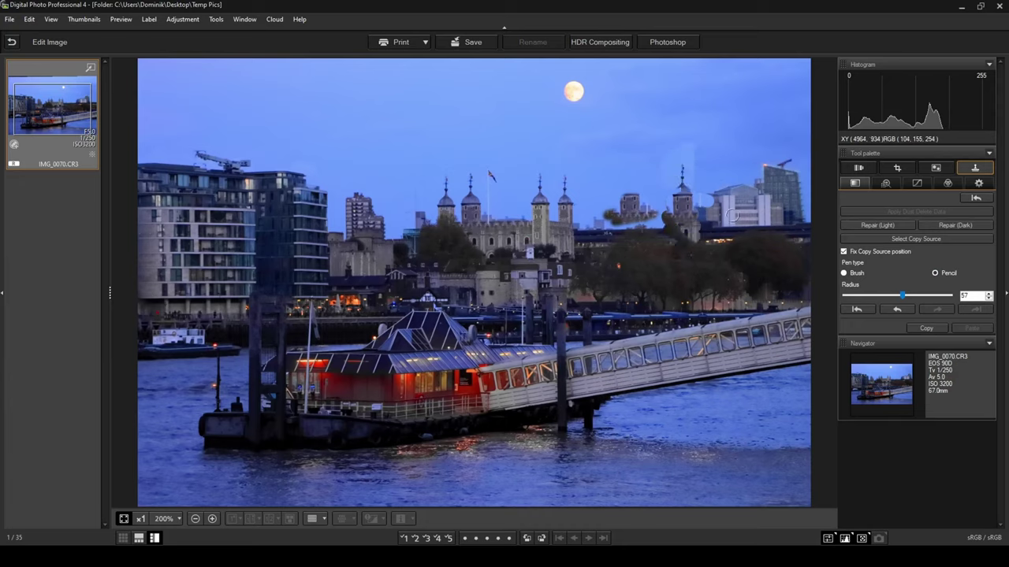
left_click(856, 309)
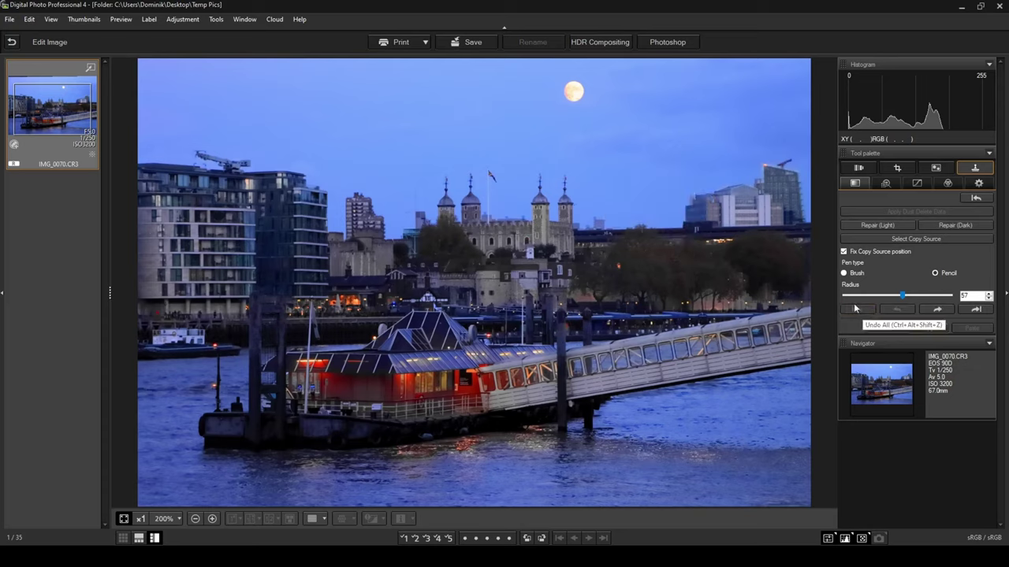
Clone the moon into the sky just above the castle's flag, using the moon as copy source and a radius of 95
left_click(912, 242)
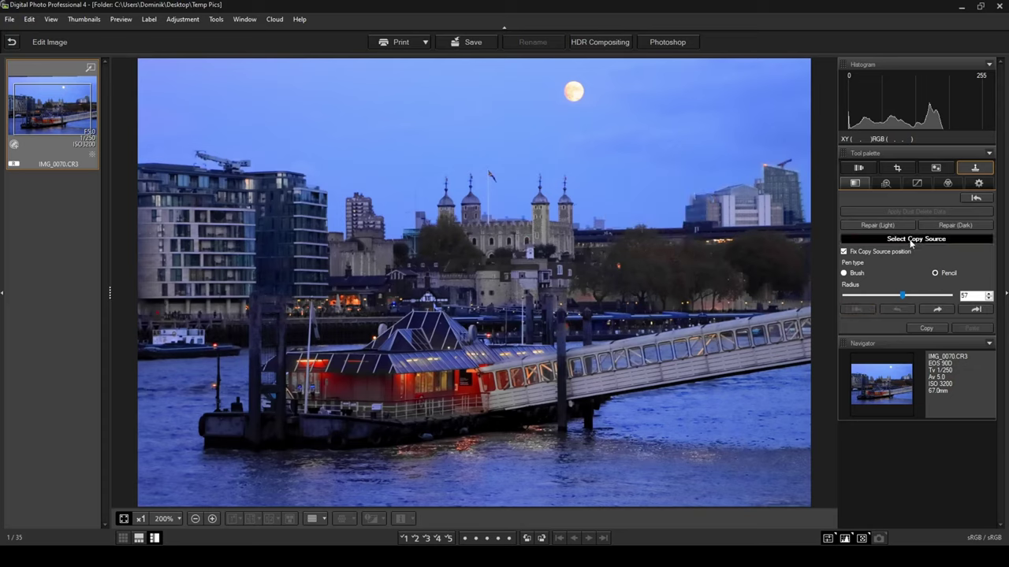
left_click(573, 90)
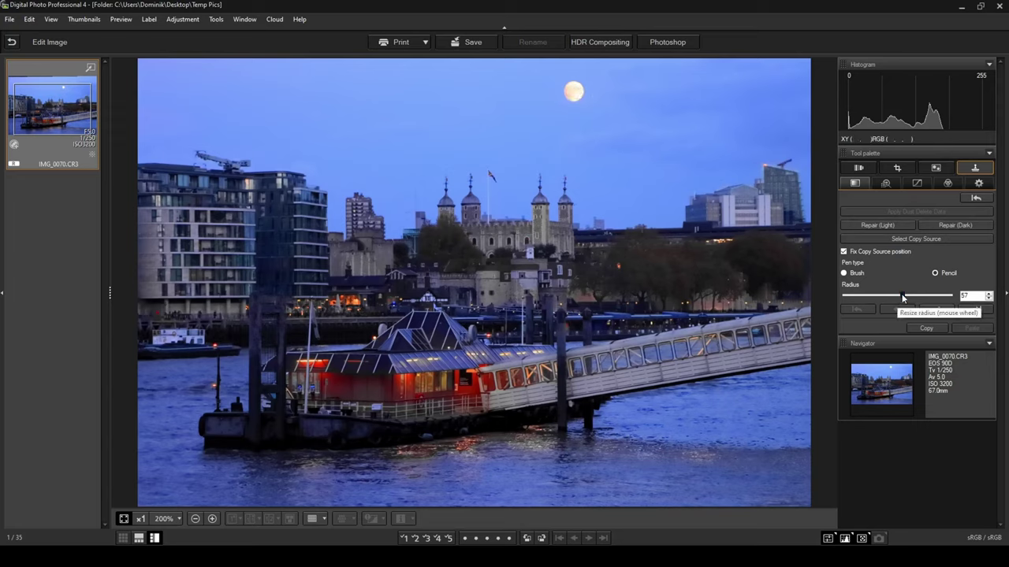
left_click_drag(905, 298, 930, 296)
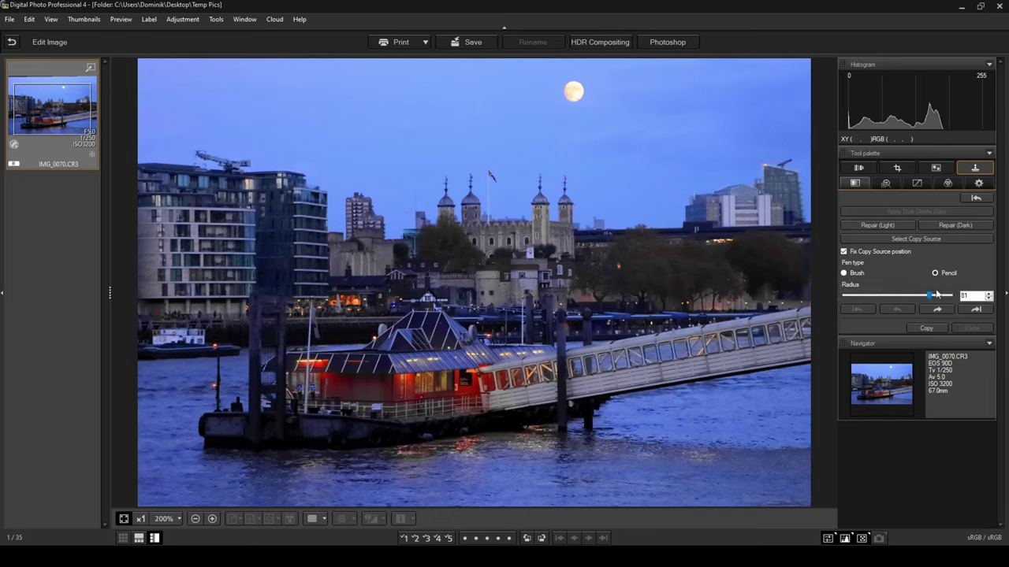
left_click_drag(933, 295, 943, 301)
left_click_drag(946, 301, 947, 301)
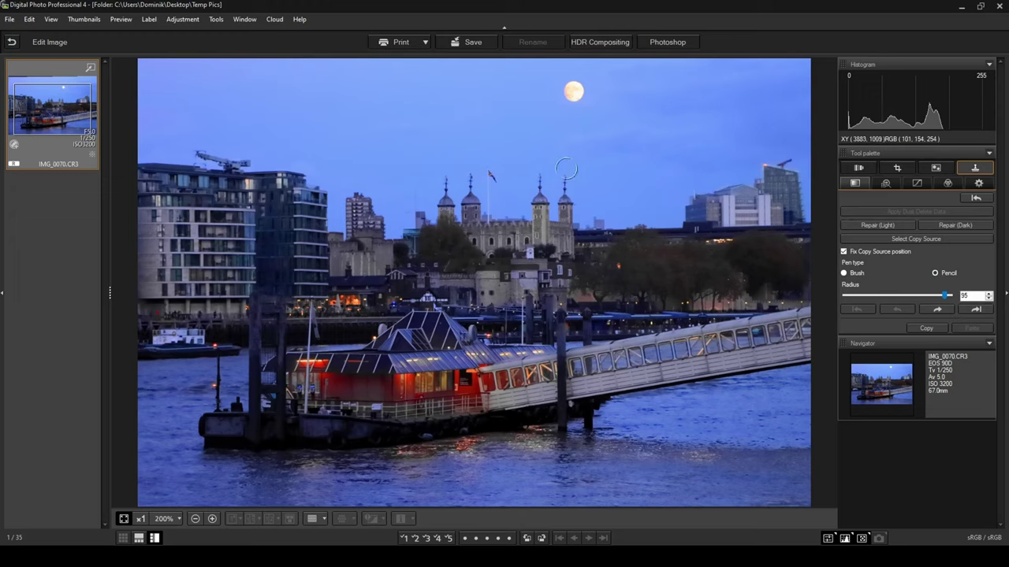
left_click(506, 152)
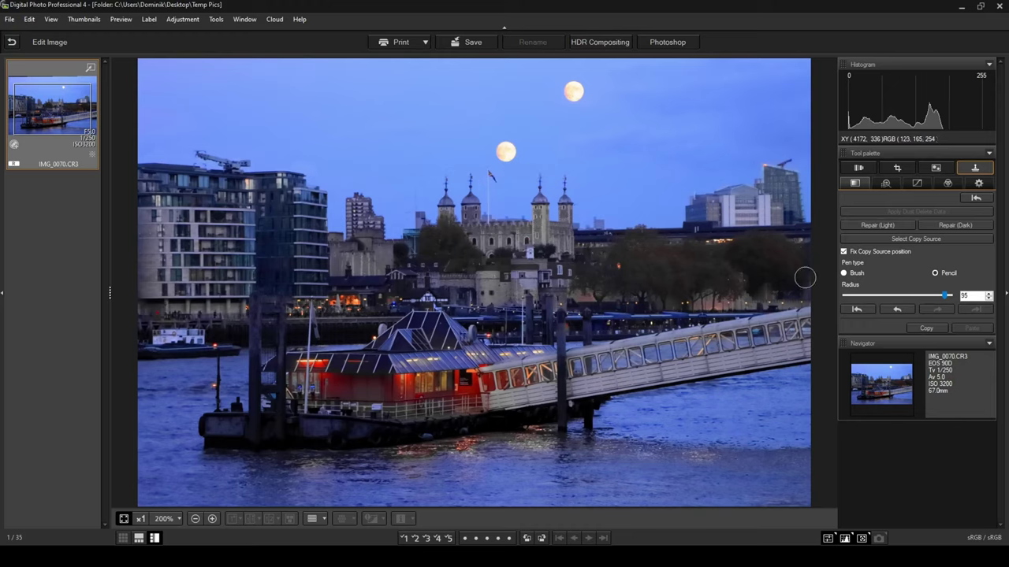
Remove the original moon by painting over it with the Brush pen type, using the sky beside it as copy source
left_click(889, 240)
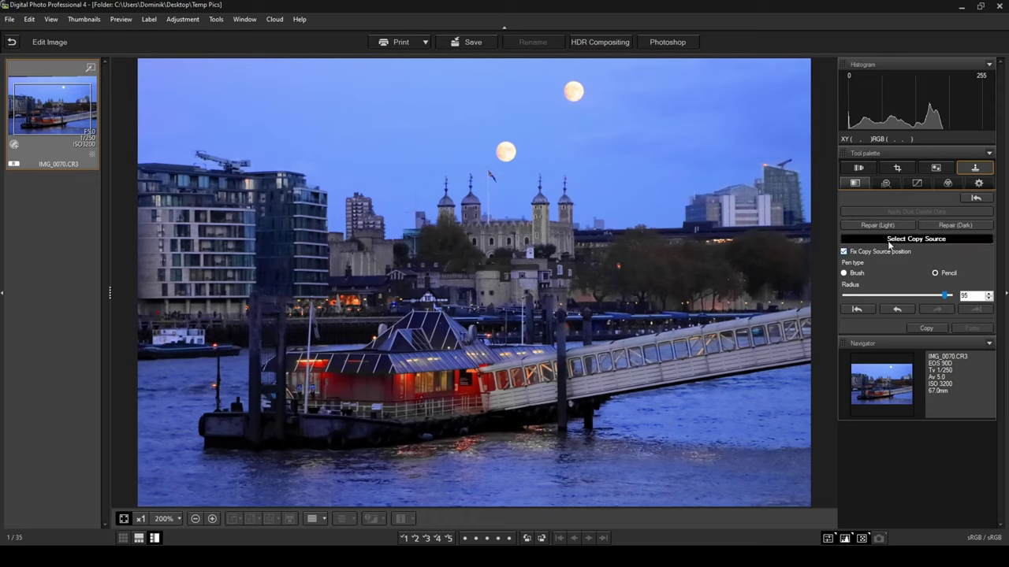
left_click(844, 272)
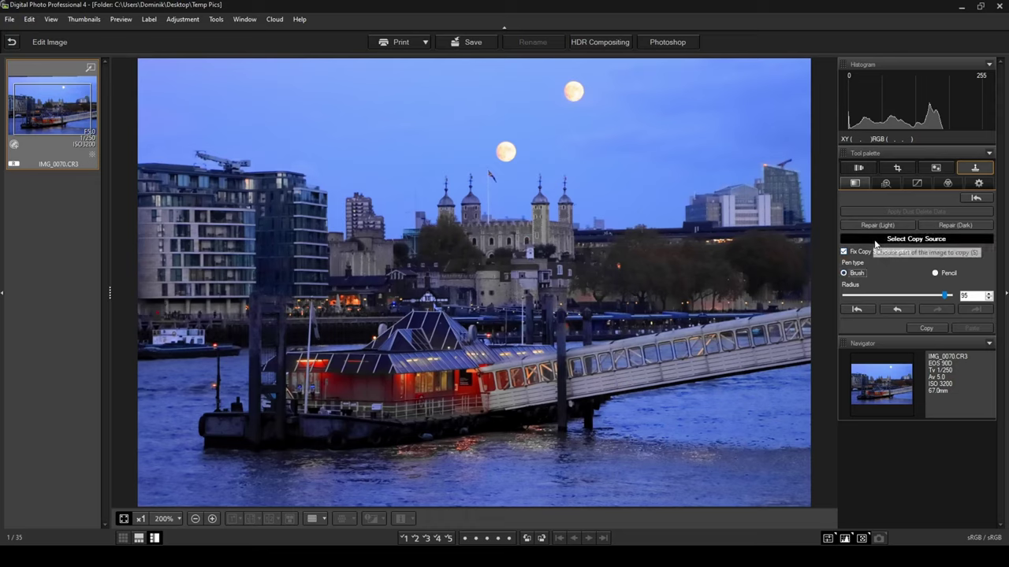
left_click(600, 90)
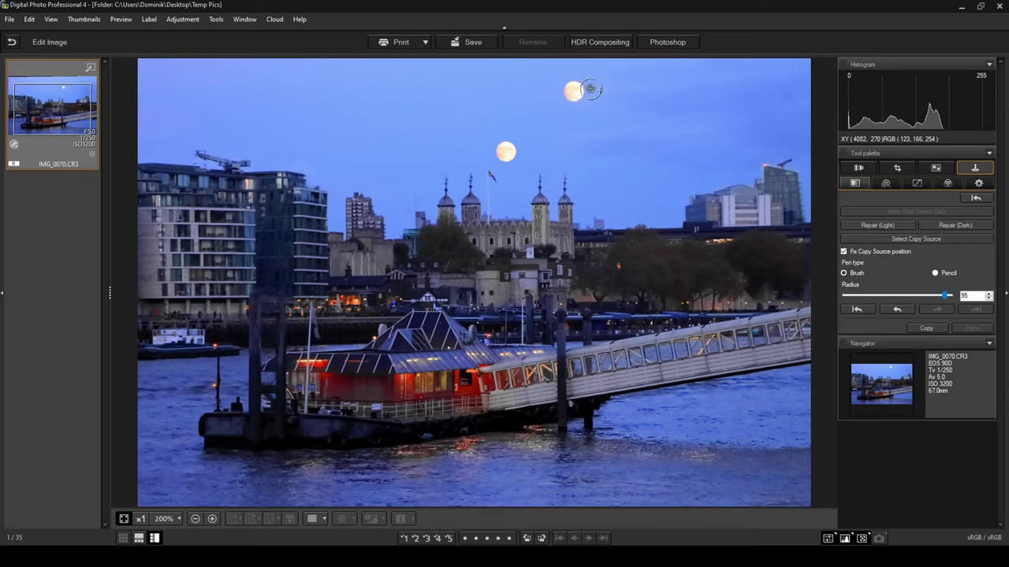
mouse_move(589, 88)
left_mouse_down()
mouse_move(569, 86)
mouse_move(583, 92)
mouse_move(560, 94)
mouse_move(585, 102)
mouse_move(570, 98)
left_mouse_up()
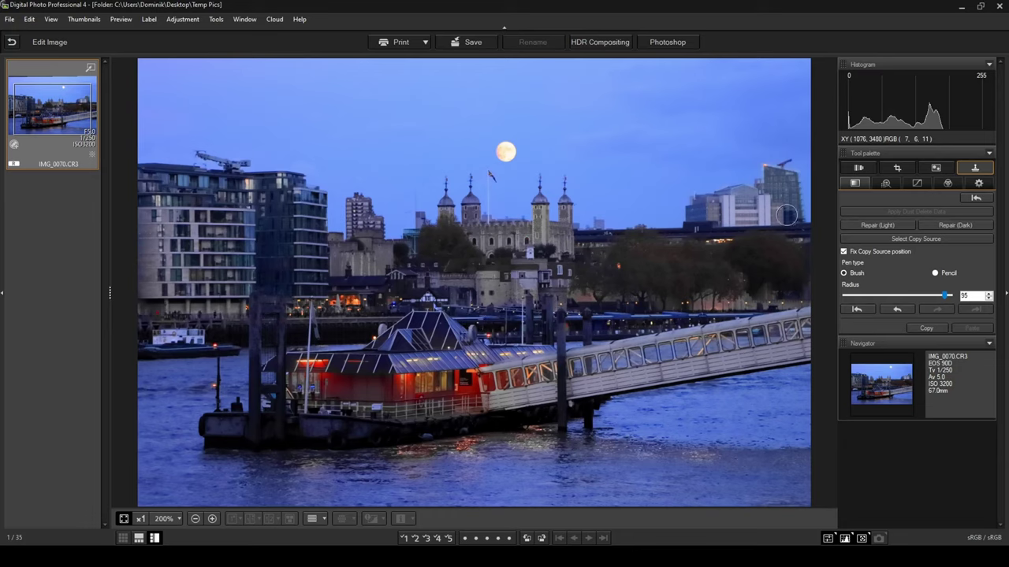
Compare the retouched photo with the original in the side-by-side before/after view
left_click(859, 183)
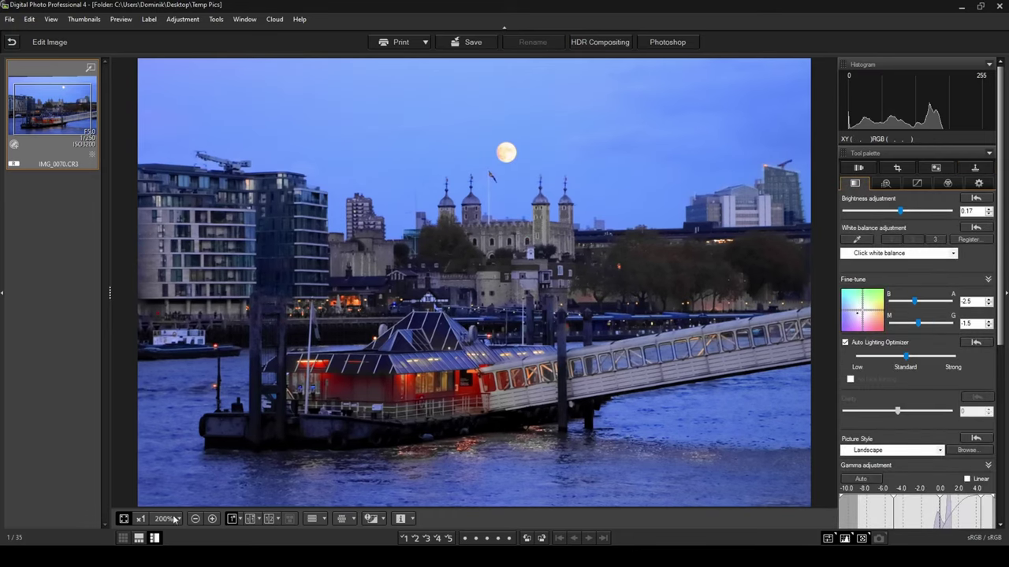
left_click(249, 520)
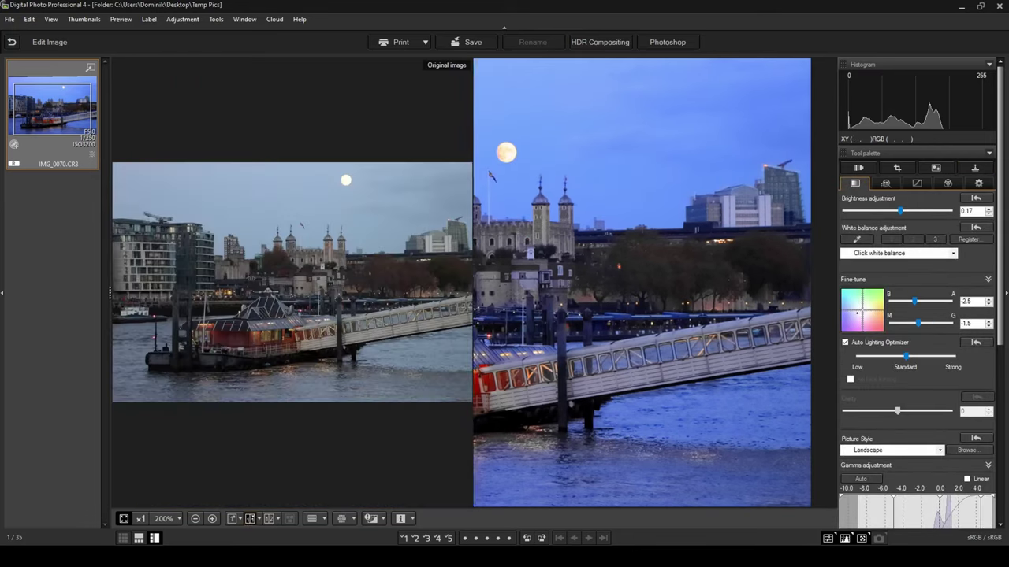